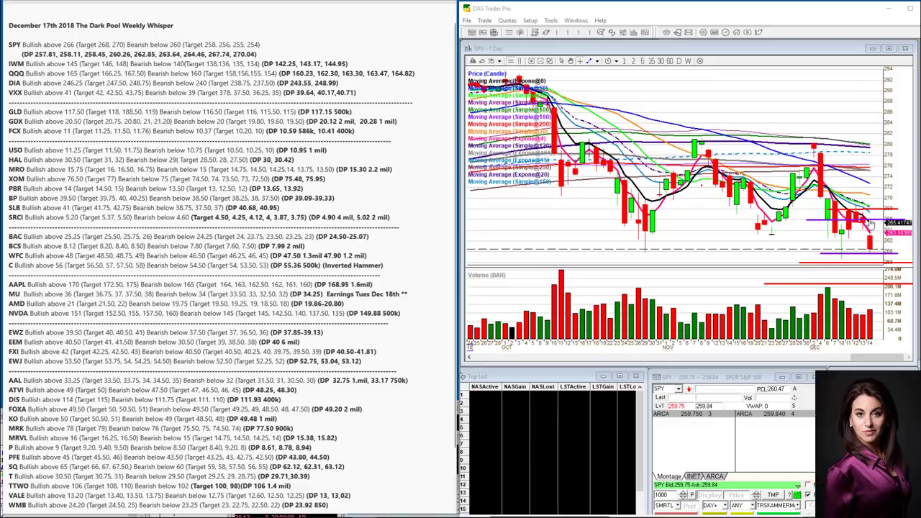
Widen the SPY daily chart back to February and mark its February and late-March lows
left_click(543, 63)
left_click(541, 62)
left_click(541, 62)
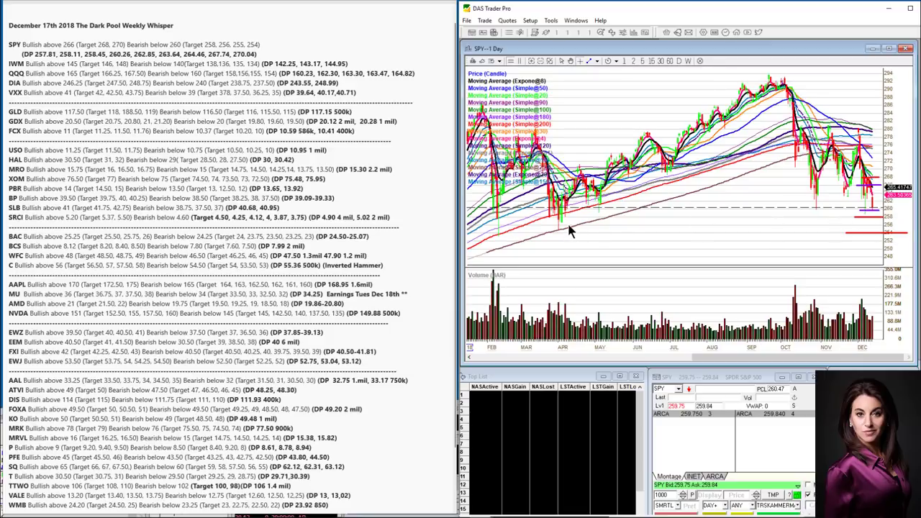
mouse_move(522, 223)
left_mouse_down()
mouse_move(494, 224)
mouse_move(501, 239)
mouse_move(509, 229)
left_mouse_up()
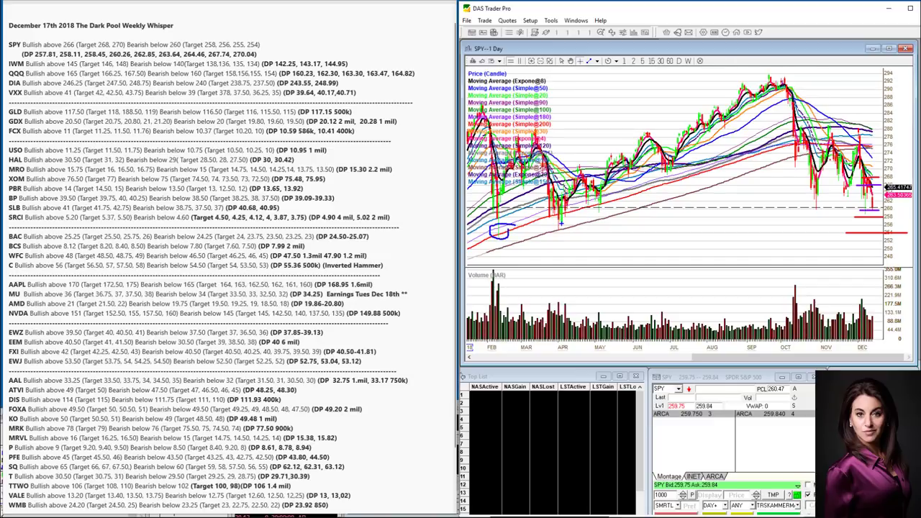
mouse_move(565, 222)
left_mouse_down()
mouse_move(555, 222)
mouse_move(557, 233)
mouse_move(573, 224)
left_mouse_up()
key("Escape")
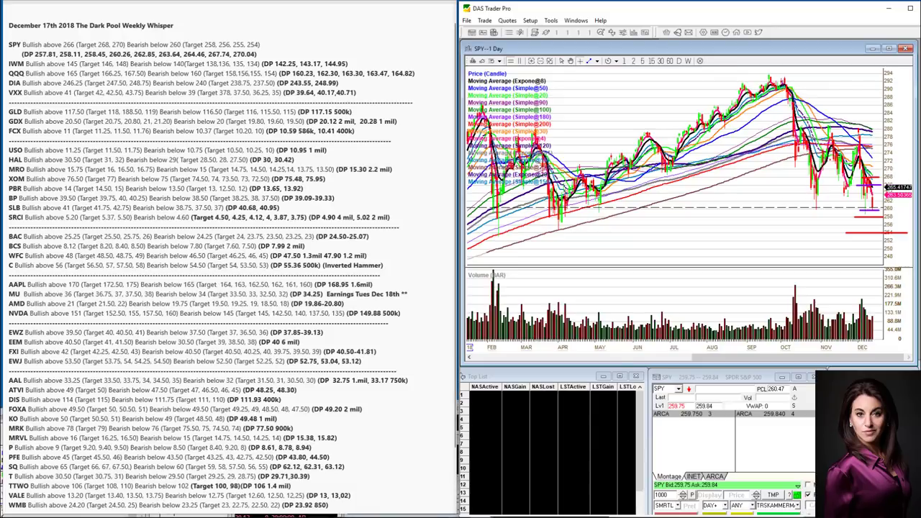
Switch the linked quote montage and daily chart from SPY to IWM
left_click(670, 388)
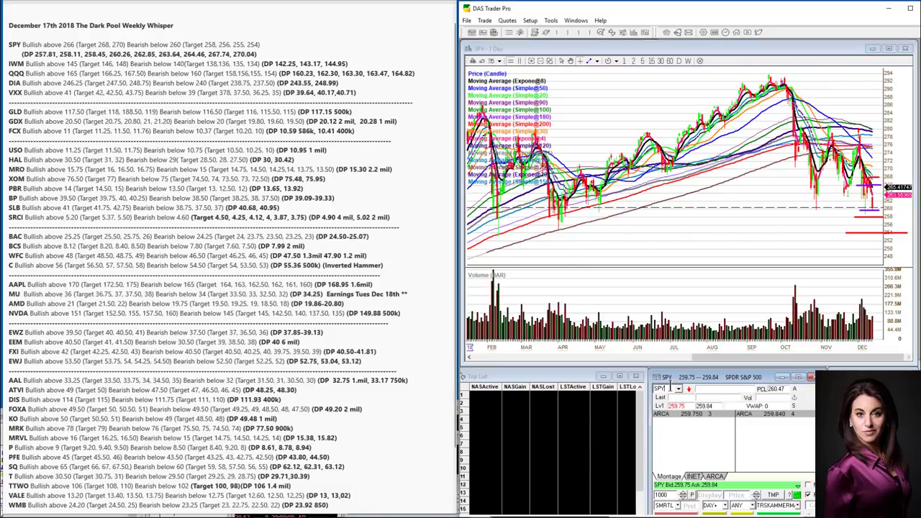
key("BackSpace")
key("BackSpace")
type("IWM")
key("Return")
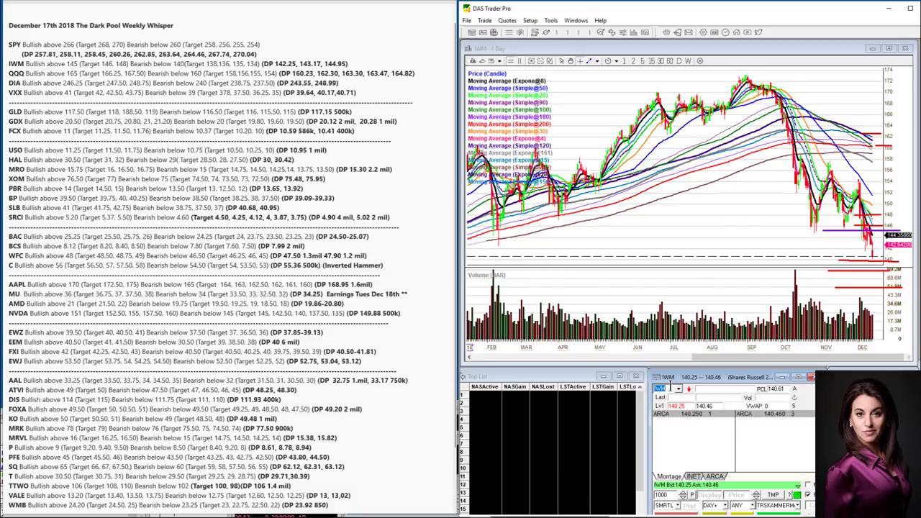
Compare the IWM daily chart over its one-year and two-year ranges and mark the August 2017 low
left_click(540, 61)
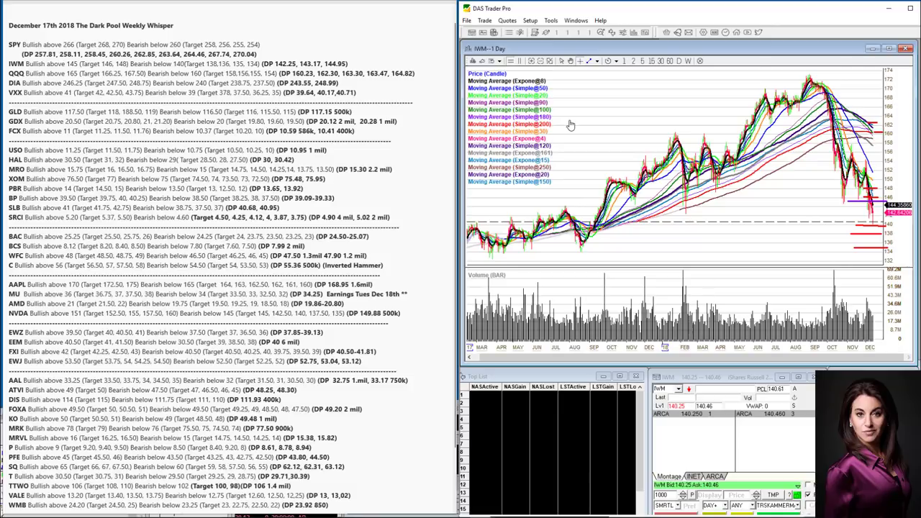
left_click(533, 64)
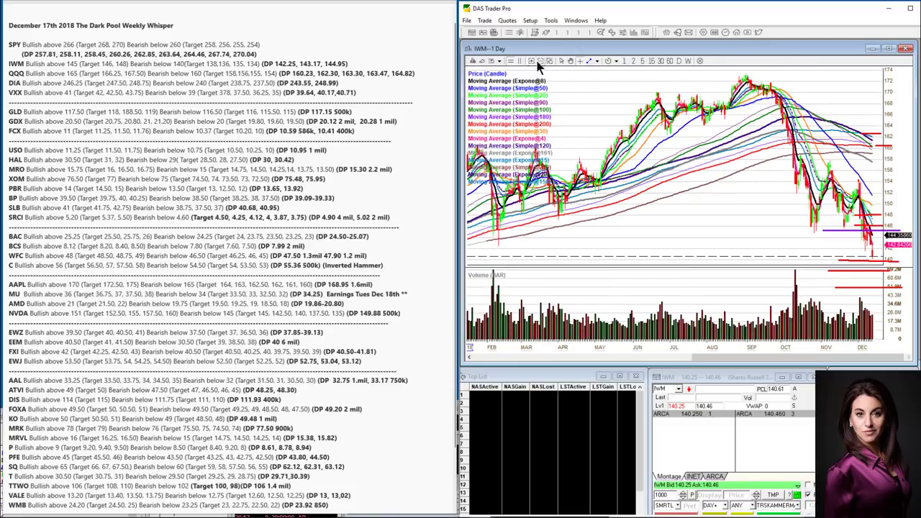
left_click(540, 61)
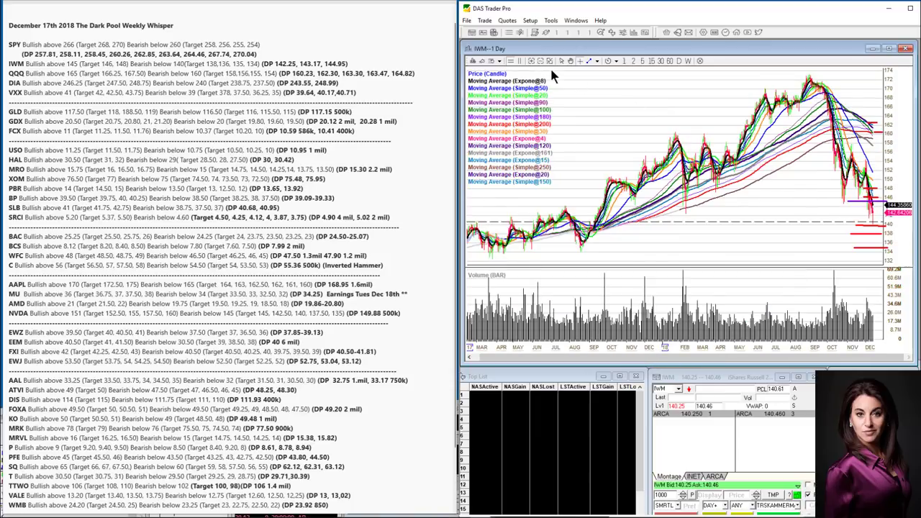
left_click(532, 60)
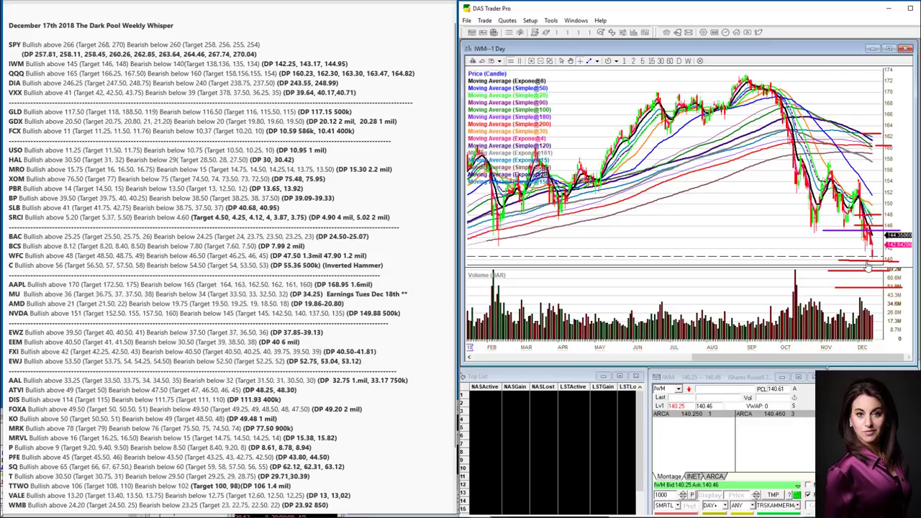
left_click(542, 63)
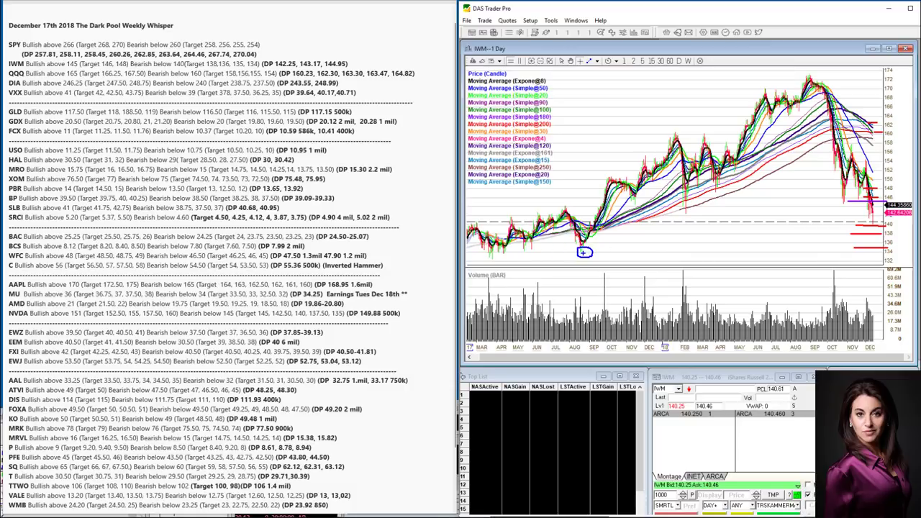
mouse_move(532, 251)
left_mouse_down()
mouse_move(487, 252)
mouse_move(525, 259)
left_mouse_up()
key("Escape")
Load QQQ and narrow its daily chart to the range starting around February
left_click(675, 389)
type("QQQ")
key("Return")
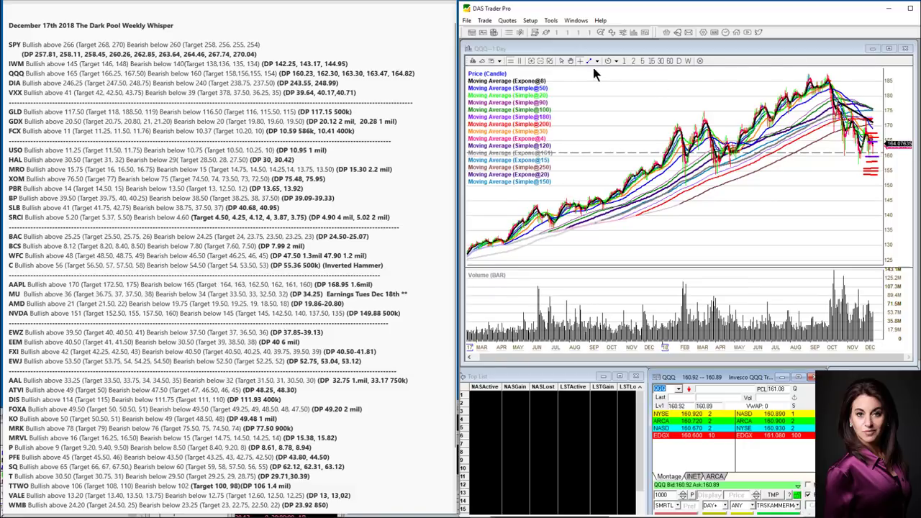
left_click(533, 62)
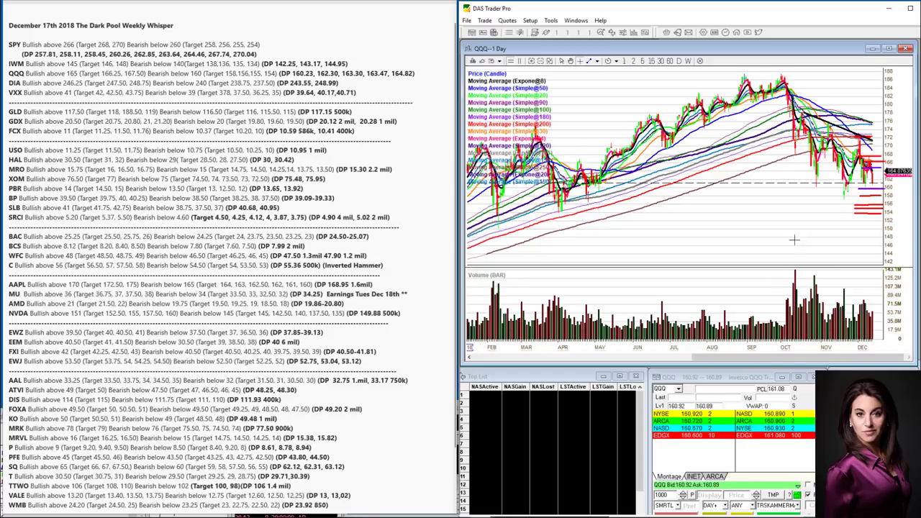
Load DIA and narrow its daily chart to roughly the last five months
left_click(669, 388)
type("Q")
type("DIA")
key("Return")
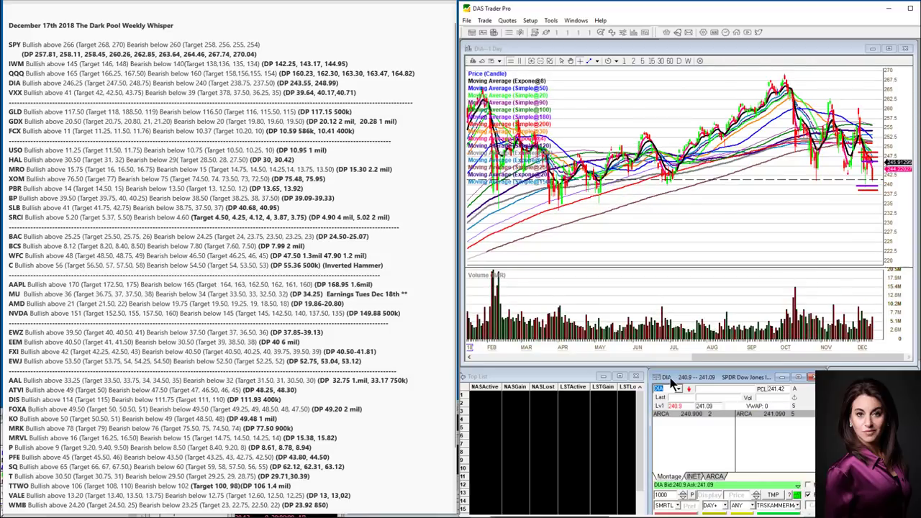
left_click(533, 61)
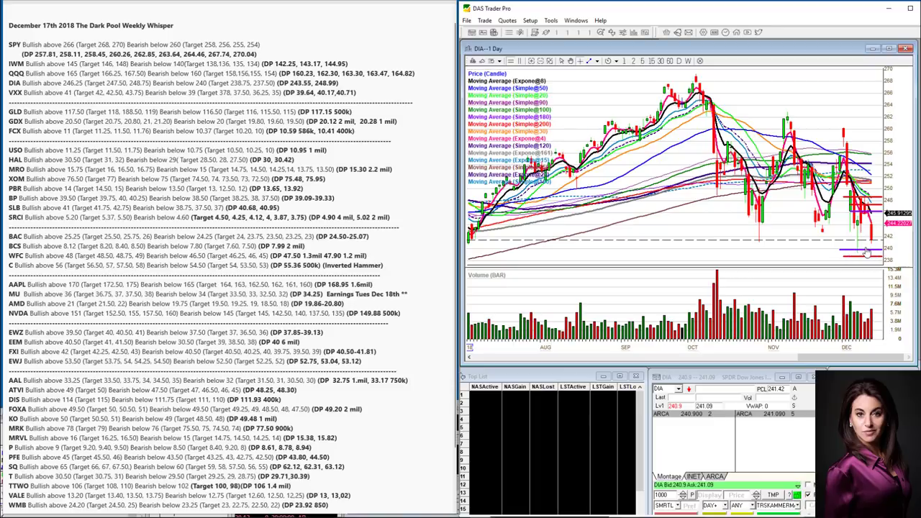
Load the VXX daily chart in place of DIA
left_click(670, 388)
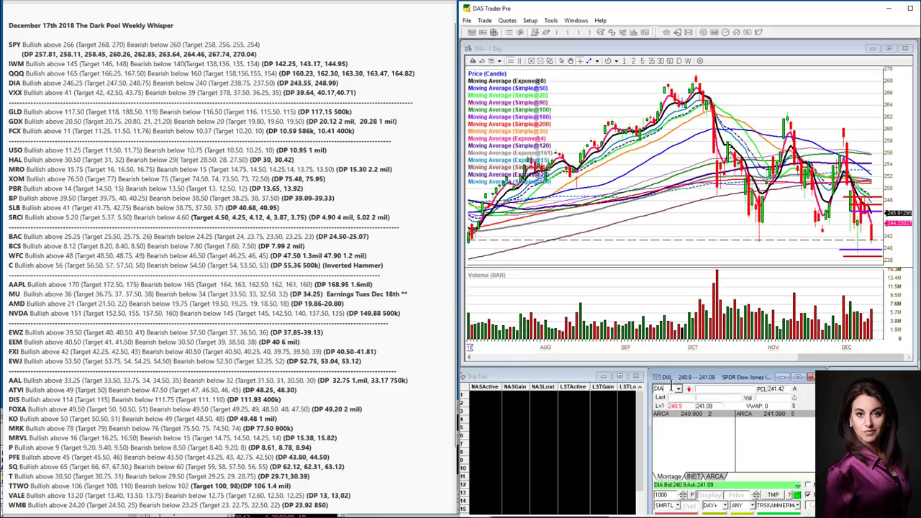
key("BackSpace")
type("VXX")
key("Return")
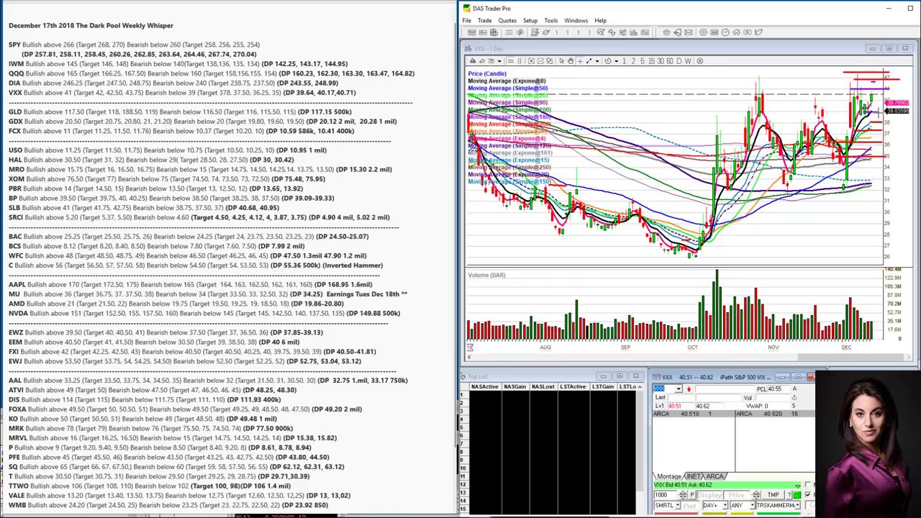
Replace VXX with GLD to show the gold trust's daily chart
left_click(672, 389)
left_click(671, 389)
key("BackSpace")
key("BackSpace")
key("BackSpace")
type("GL")
type("D")
key("Return")
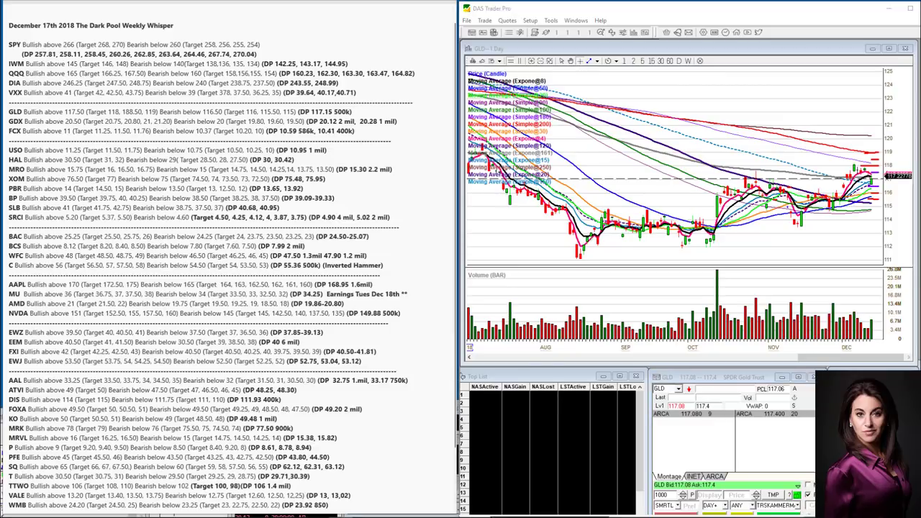
Switch to thinkorswim and change the weekly $DXY chart to gold futures, /GC
key("alt+Tab")
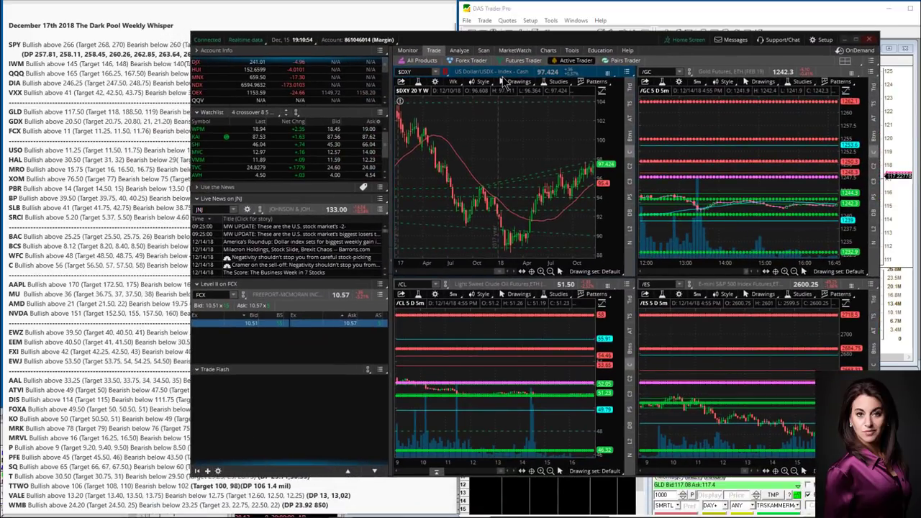
left_click(607, 73)
left_click(423, 72)
type("/GC")
key("Return")
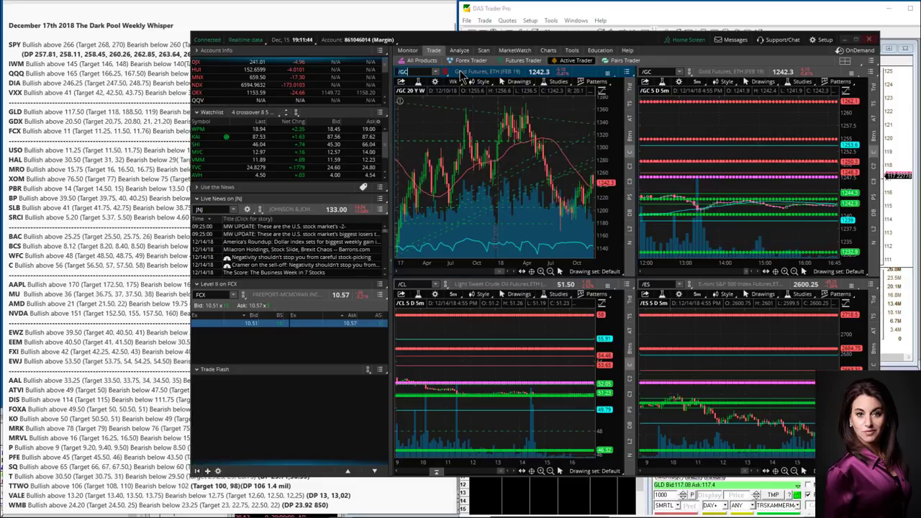
Enlarge the weekly /GC chart, examine its price history back to 2011, and return to DAS Trader Pro
double_click(461, 75)
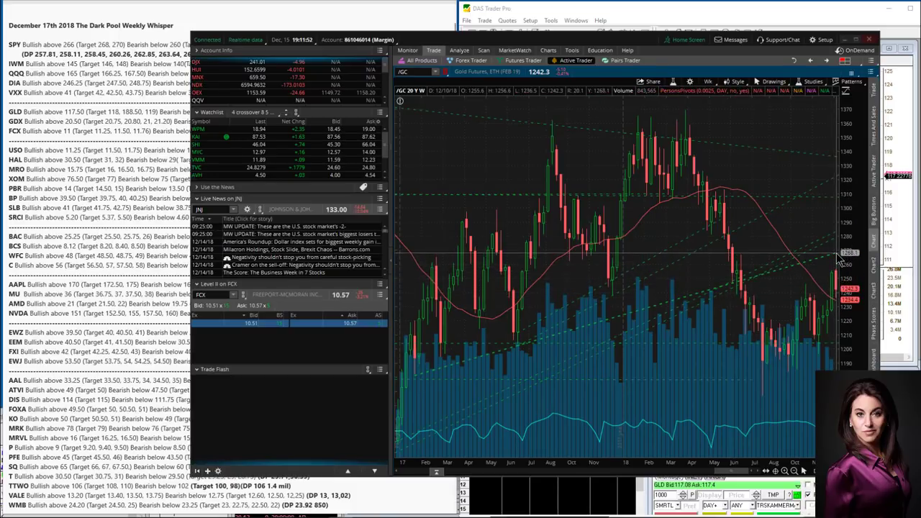
mouse_move(839, 260)
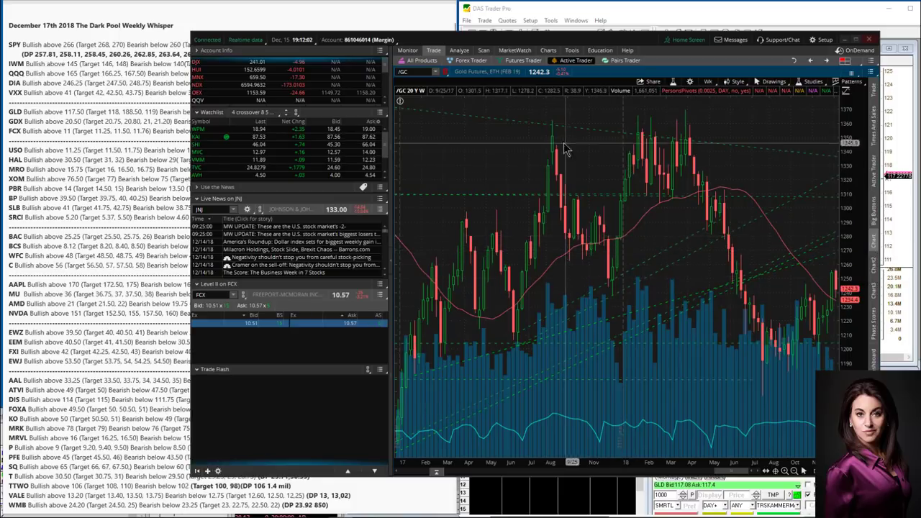
left_click(794, 470)
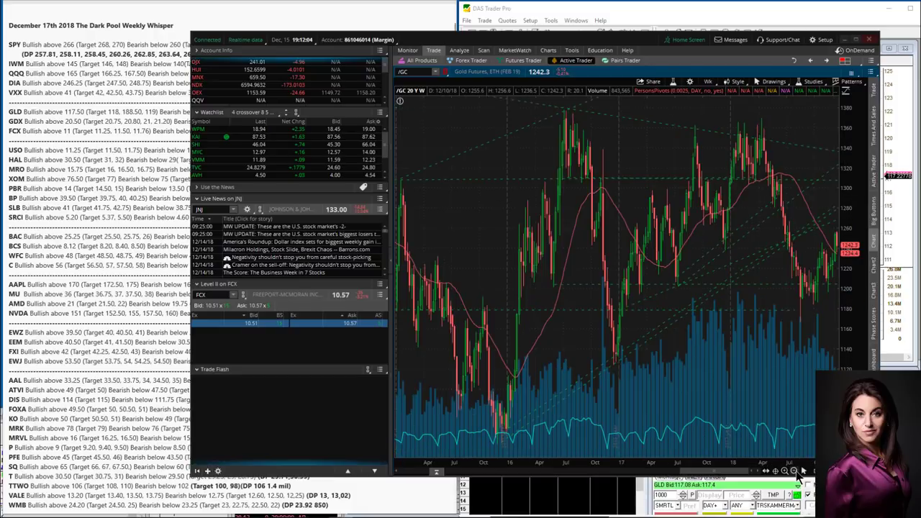
left_click(796, 470)
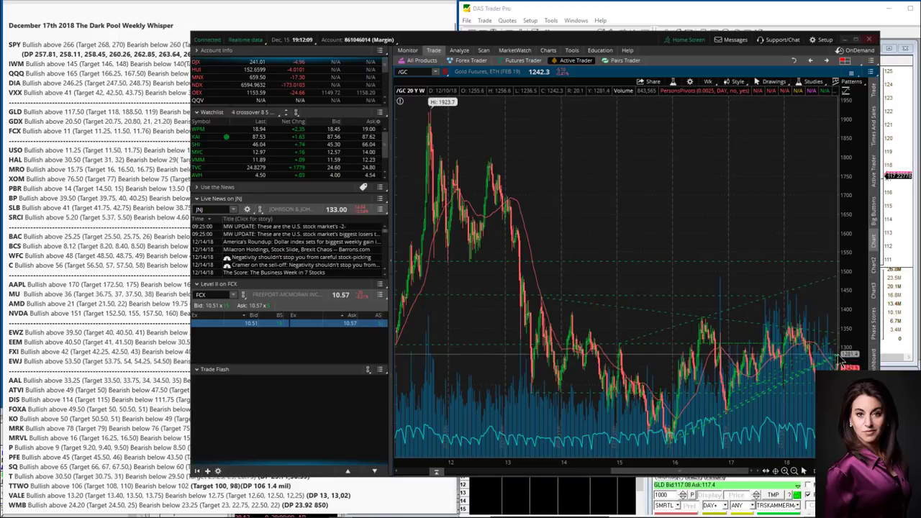
left_click(784, 471)
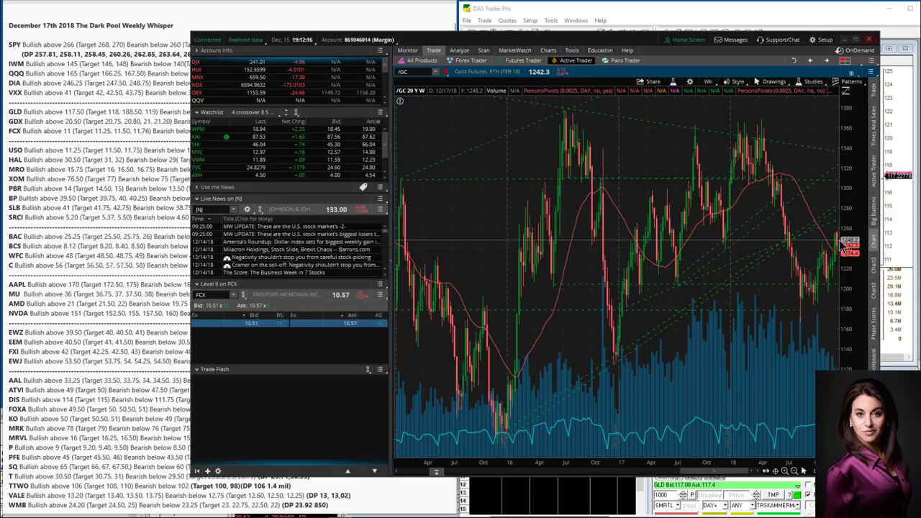
double_click(484, 79)
key("super+Down")
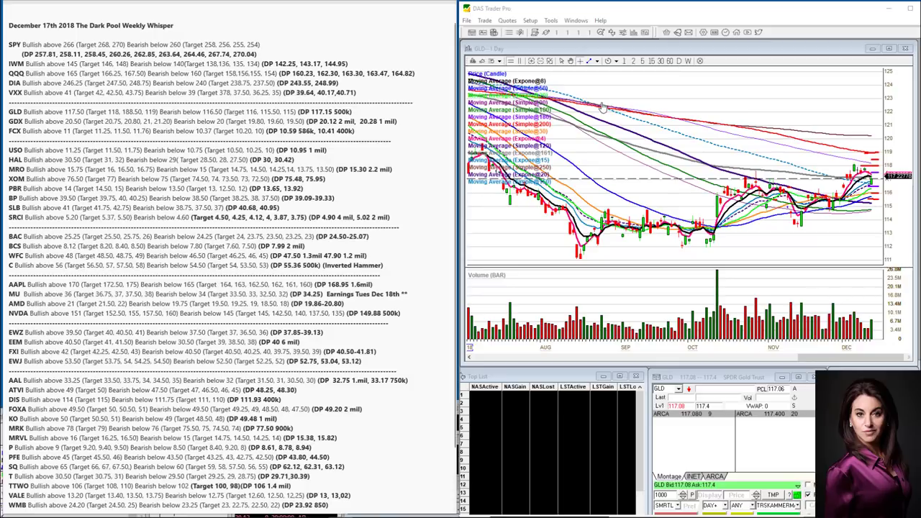
Draw a rising trend line over the October and December highs on the GLD chart, from about 117 to 118.4
left_click(616, 61)
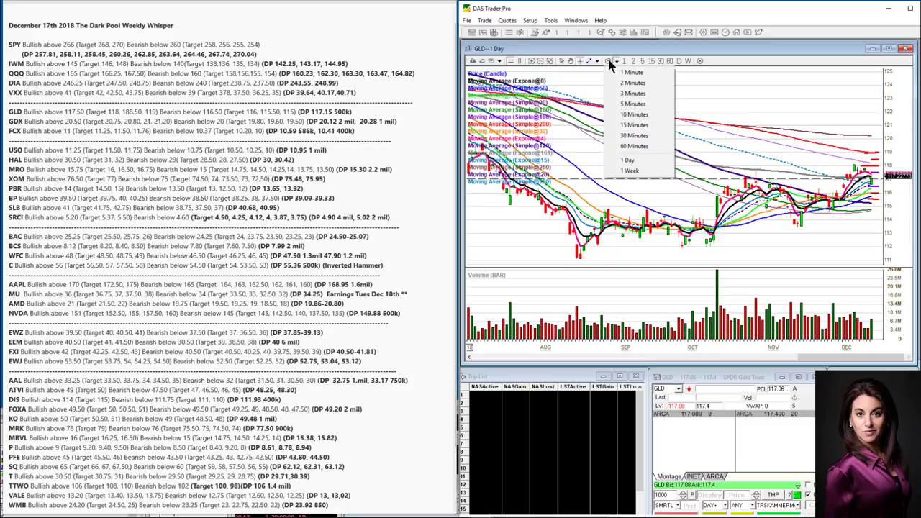
left_click(598, 60)
left_click(597, 61)
left_click(626, 77)
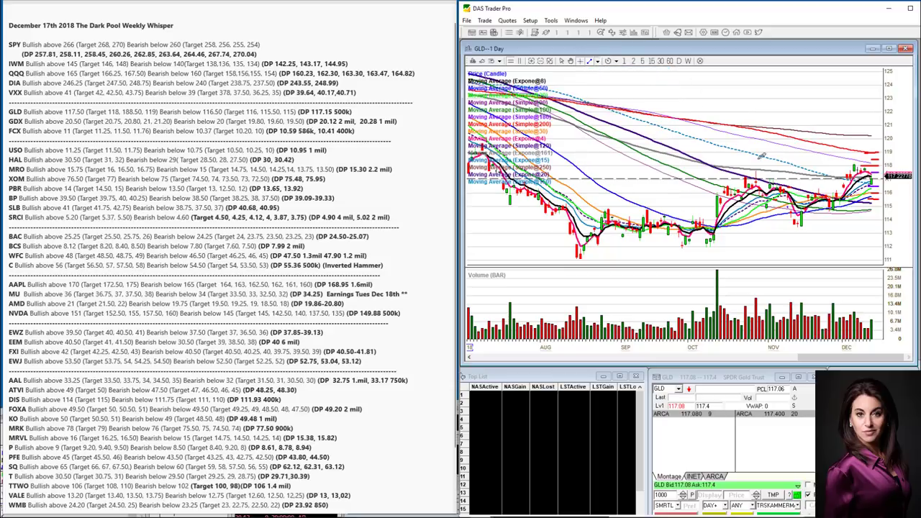
left_click_drag(904, 158, 744, 177)
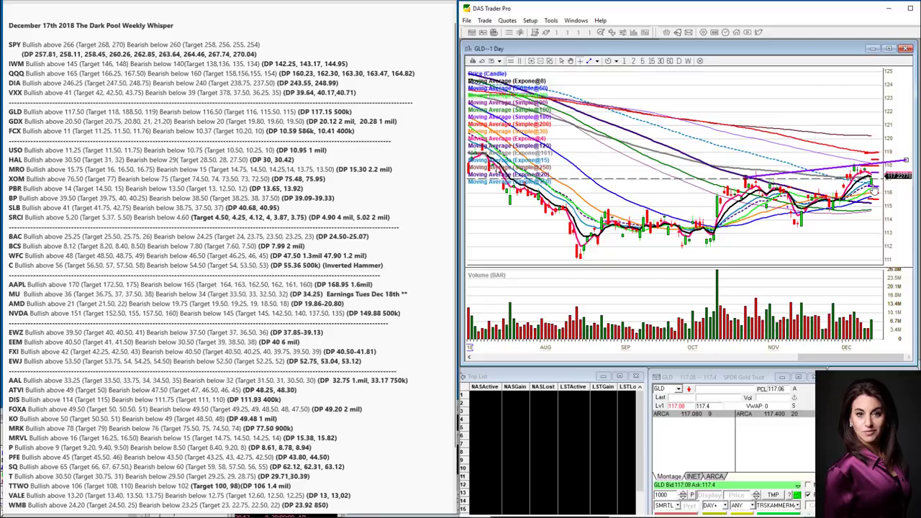
Load GDX and narrow its daily chart to the range from late September to mid-December
left_click(672, 389)
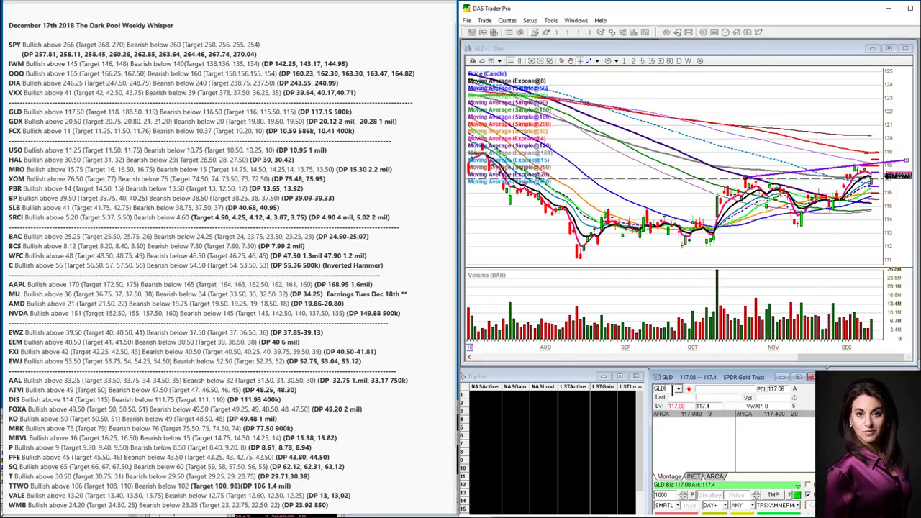
type("GDX")
key("Return")
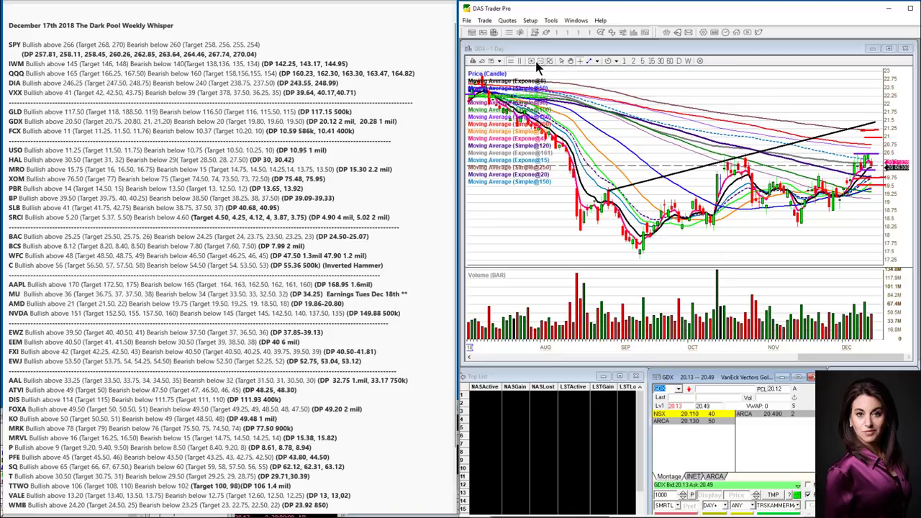
left_click(532, 62)
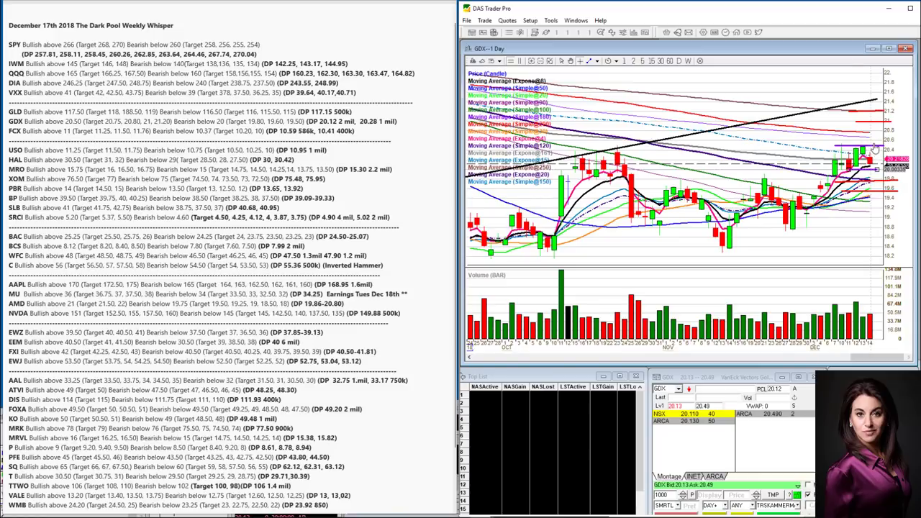
Bring up the FCX daily chart, followed by the USO daily chart
left_click(687, 390)
key("BackSpace")
key("BackSpace")
key("BackSpace")
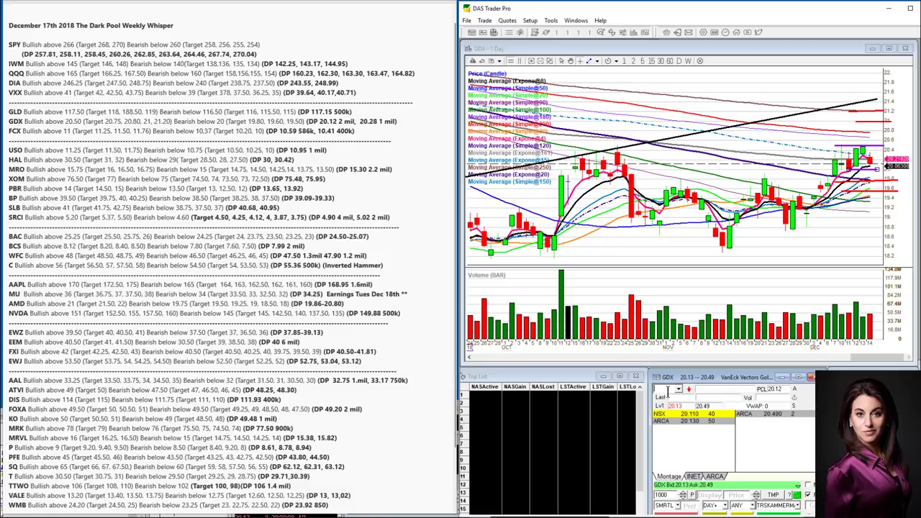
type("FCX")
key("Return")
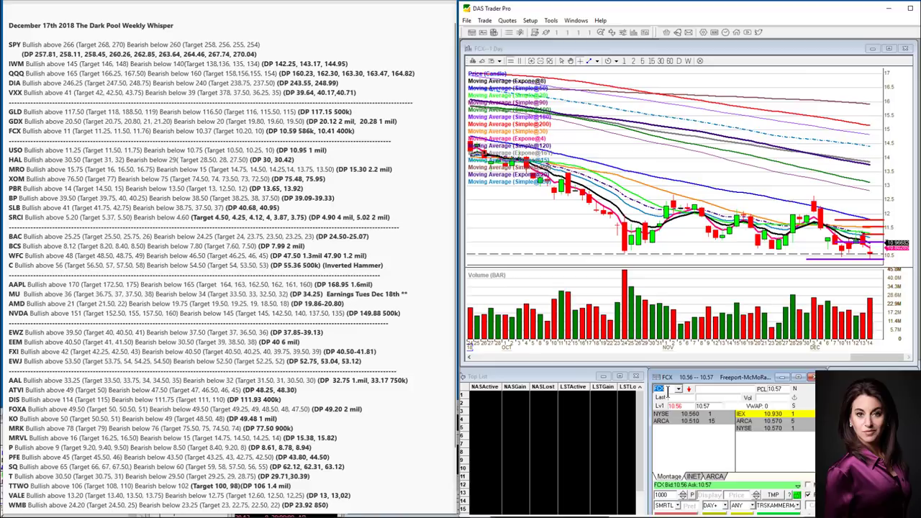
type("USO")
key("Return")
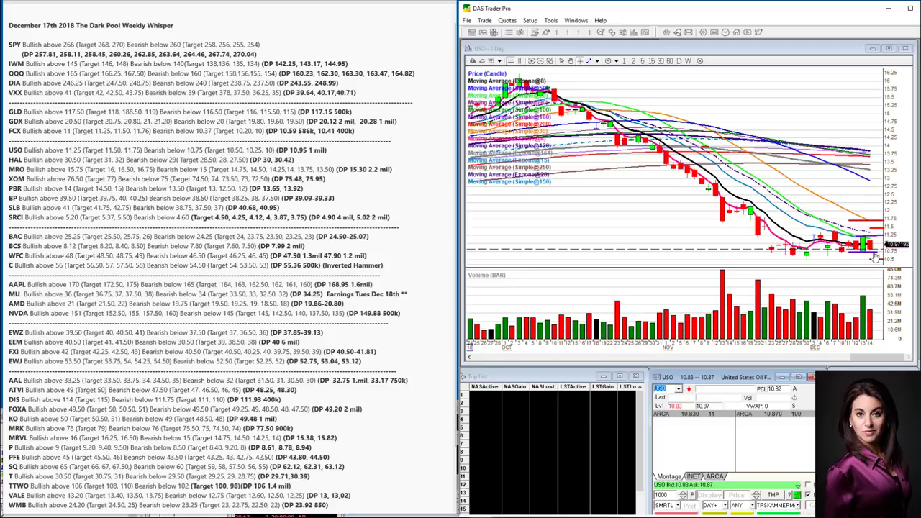
Load HAL in place of USO to show Halliburton's daily chart
left_click(664, 388)
key("BackSpace")
key("BackSpace")
key("BackSpace")
type("HAL")
key("Return")
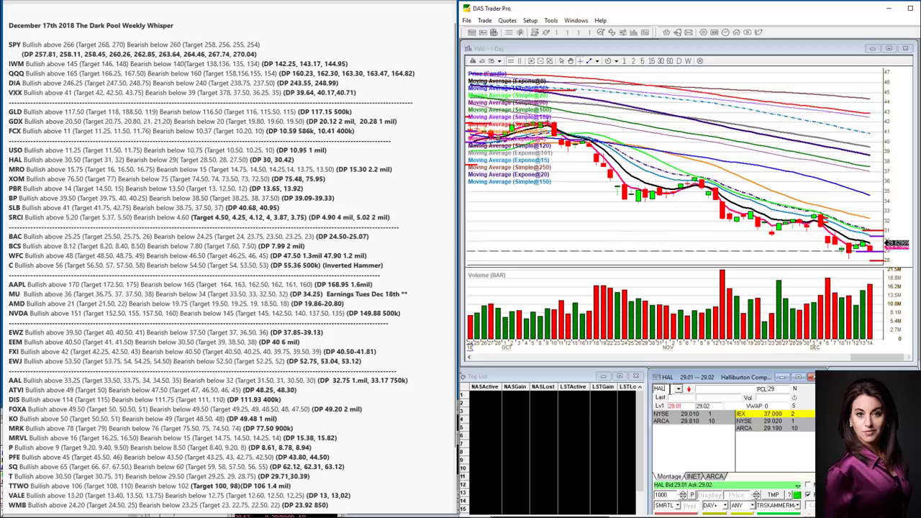
Load MRO in place of HAL to show Marathon Oil's daily chart
key("BackSpace")
key("BackSpace")
key("BackSpace")
type("MRO")
key("Return")
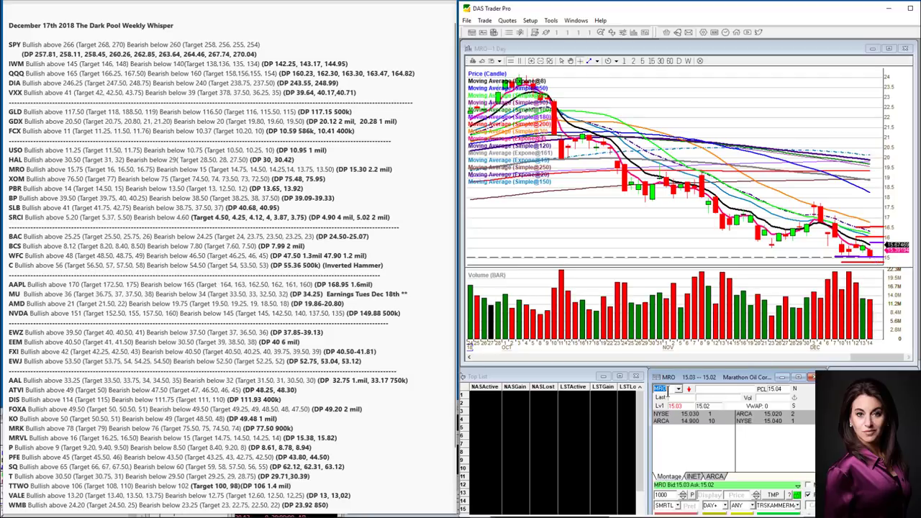
Replace MRO with XOM to show Exxon Mobil's daily chart
left_click(666, 389)
key("BackSpace")
key("BackSpace")
key("BackSpace")
type("XOM")
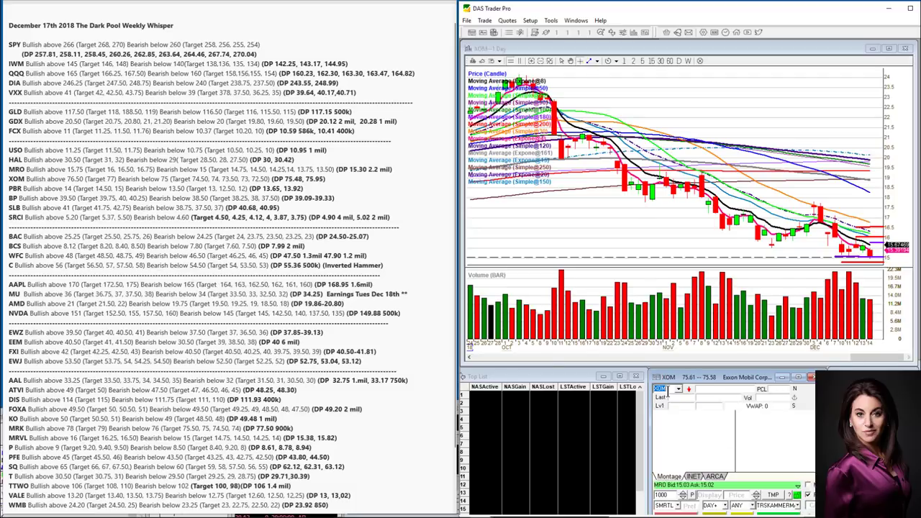
key("Return")
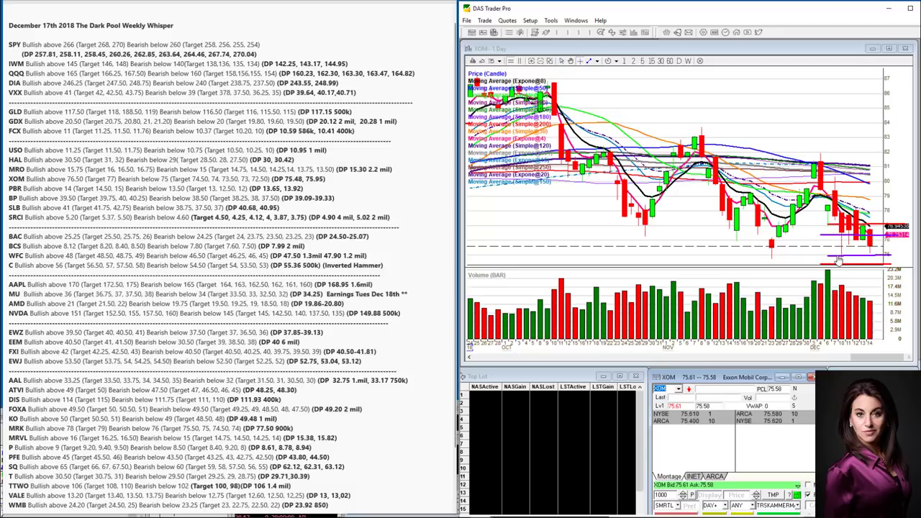
Load PBR in place of XOM to show the Petrobras daily chart
left_click(666, 388)
key("BackSpace")
key("BackSpace")
key("BackSpace")
type("PBR")
key("Return")
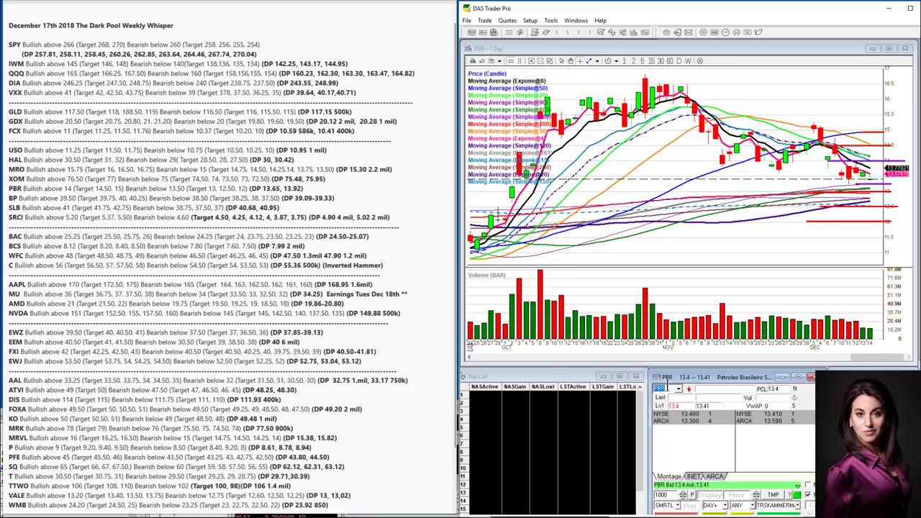
Switch the daily chart from PBR to BP
left_click(667, 386)
key("BackSpace")
key("BackSpace")
key("BackSpace")
type("BP")
key("Return")
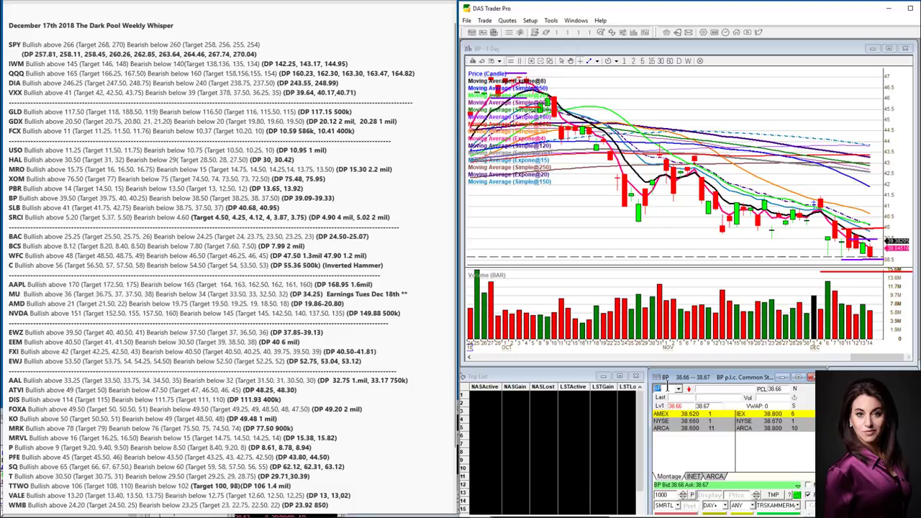
Bring up the SLB daily chart, followed by the SRCI daily chart
type("SLB")
key("Return")
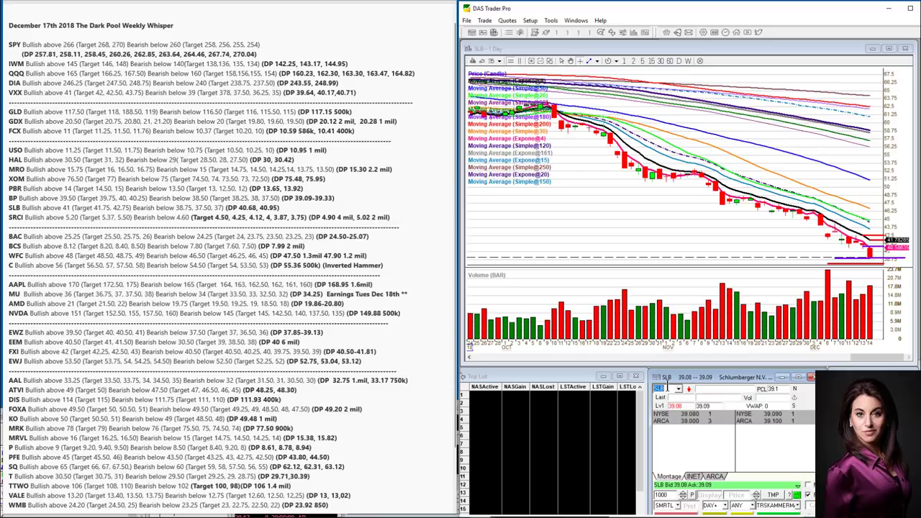
type("SRCI")
key("Return")
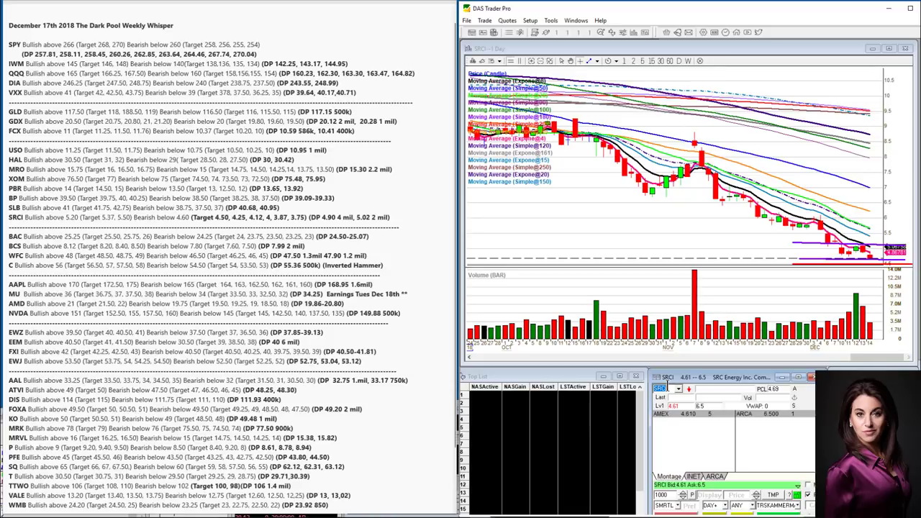
Load the BAC daily chart and briefly mark the late-November rise and early-December drop with freehand strokes
type("BAC")
key("Return")
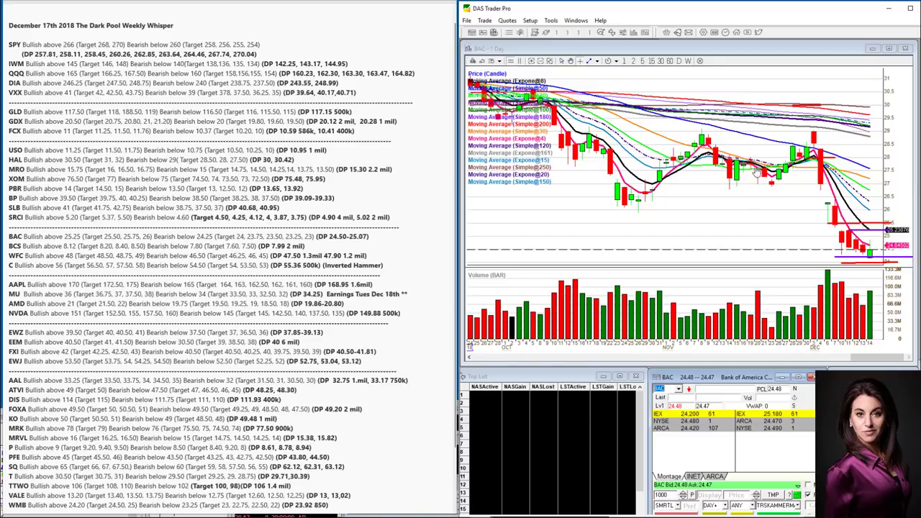
mouse_move(765, 167)
left_mouse_down()
mouse_move(753, 178)
mouse_move(765, 179)
mouse_move(812, 133)
mouse_move(823, 180)
mouse_move(806, 186)
mouse_move(825, 191)
mouse_move(827, 182)
left_mouse_up()
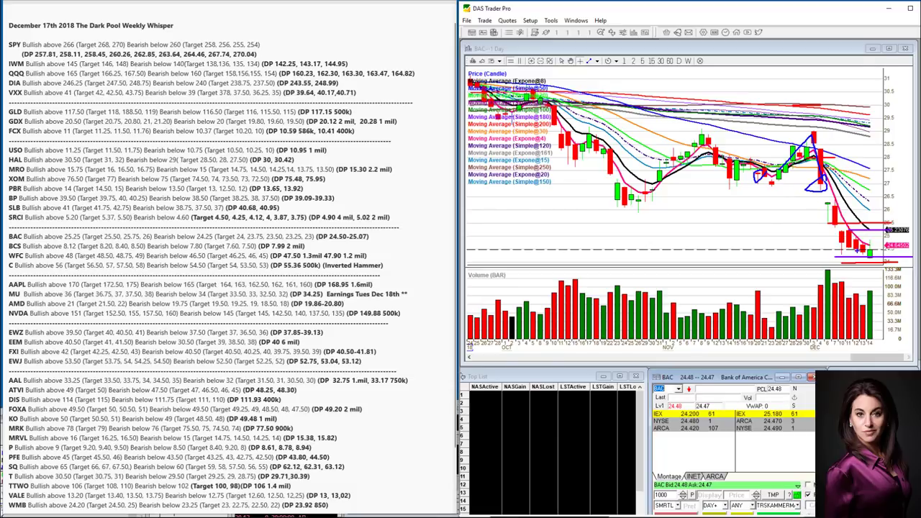
key("Escape")
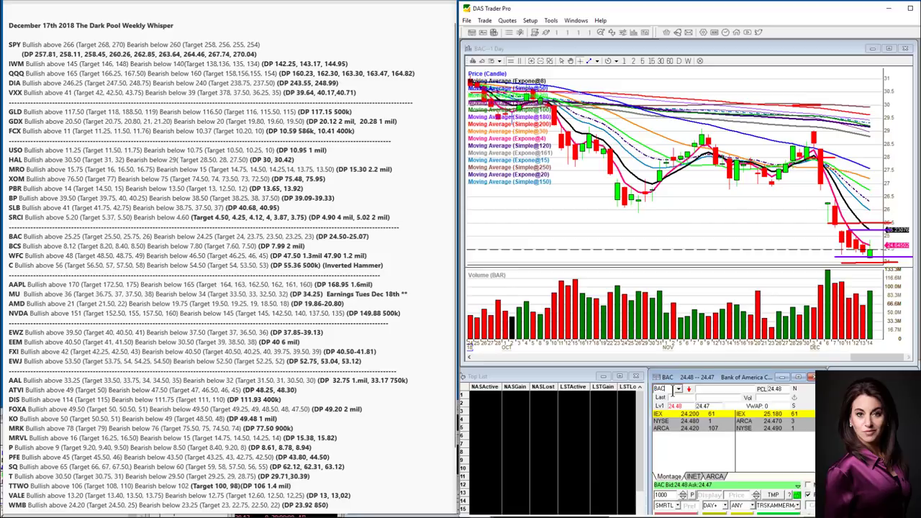
Load BCS in place of BAC to show the Barclays daily chart
key("BackSpace")
key("BackSpace")
key("BackSpace")
type("BCS")
key("Return")
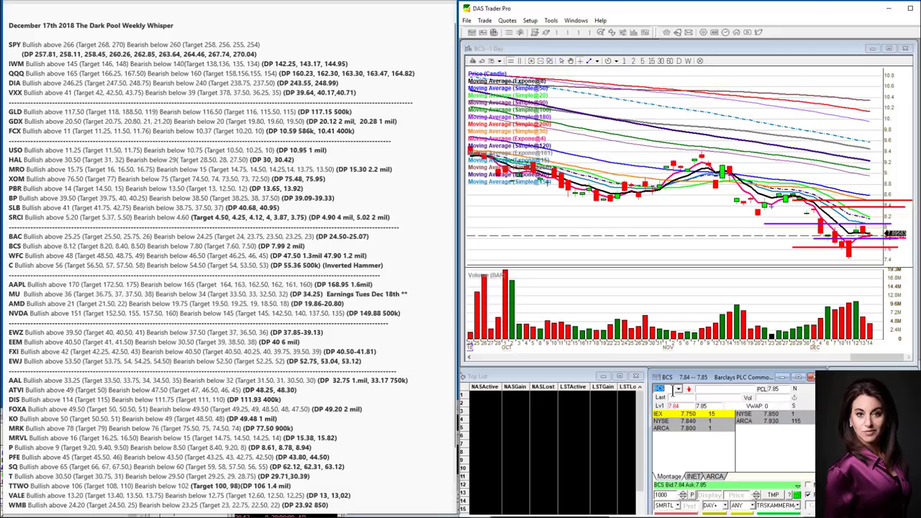
Bring up the WFC daily chart, followed by the daily chart for Citigroup (C)
type("WFC")
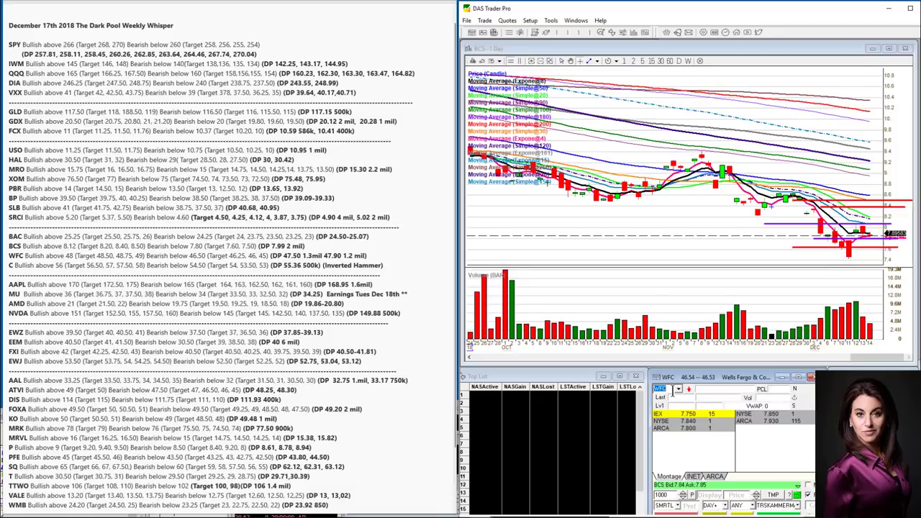
key("Return")
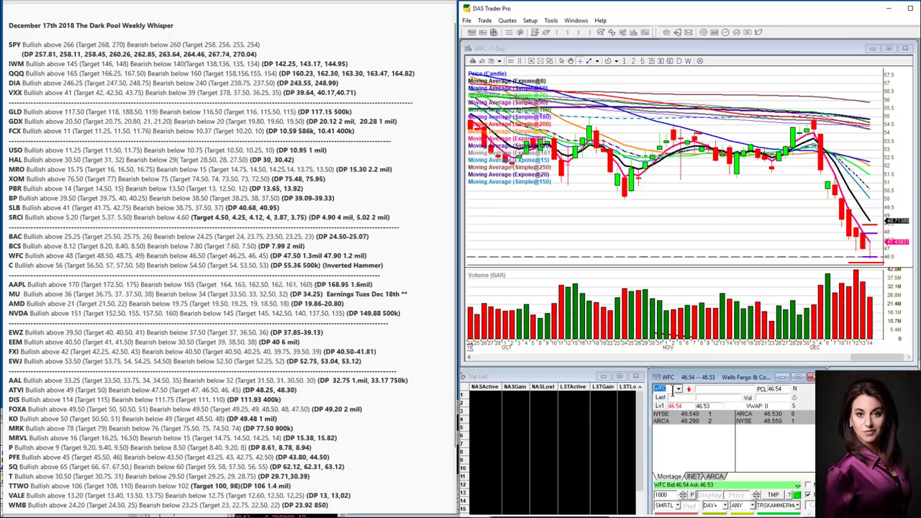
type("C")
key("Return")
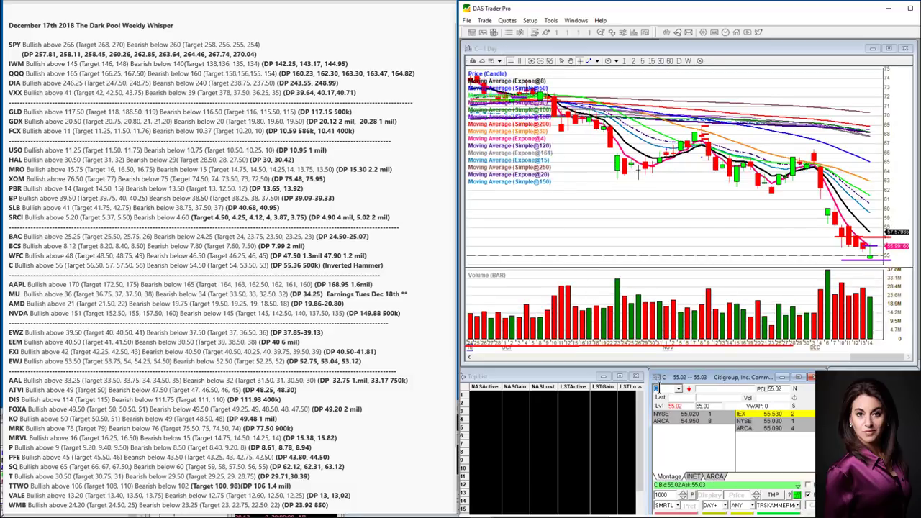
Circle the last candle on the C chart and trace the decline before it freehand, and clear the marks
double_click(659, 389)
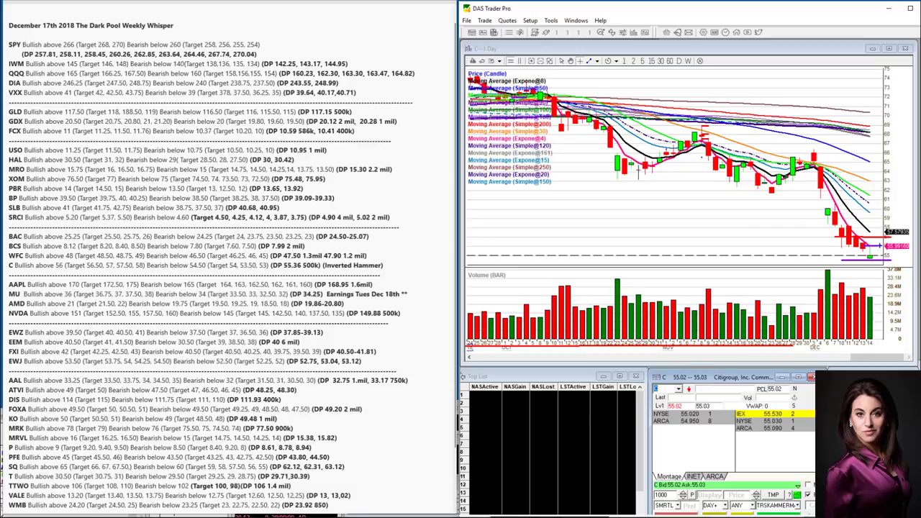
mouse_move(869, 246)
left_mouse_down()
mouse_move(863, 265)
mouse_move(881, 258)
left_mouse_up()
mouse_move(824, 227)
left_mouse_down()
mouse_move(860, 251)
mouse_move(838, 256)
left_mouse_up()
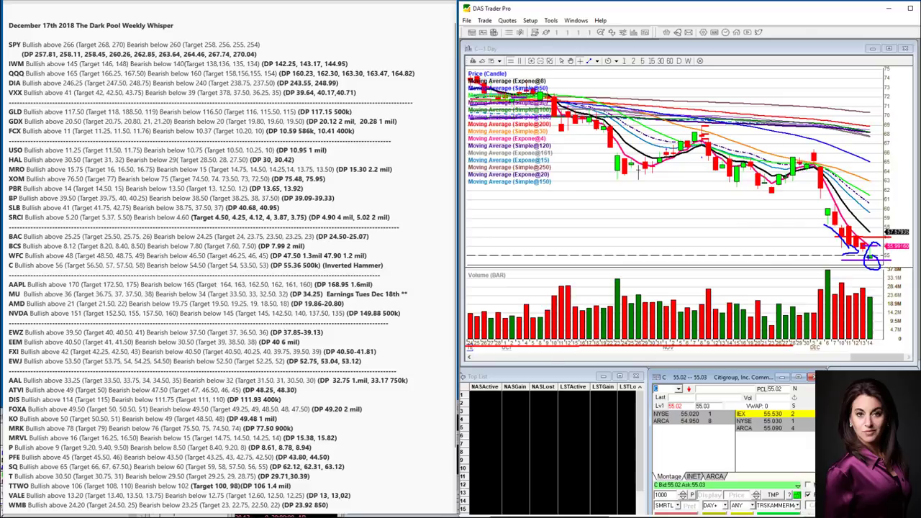
key("ctrl+z")
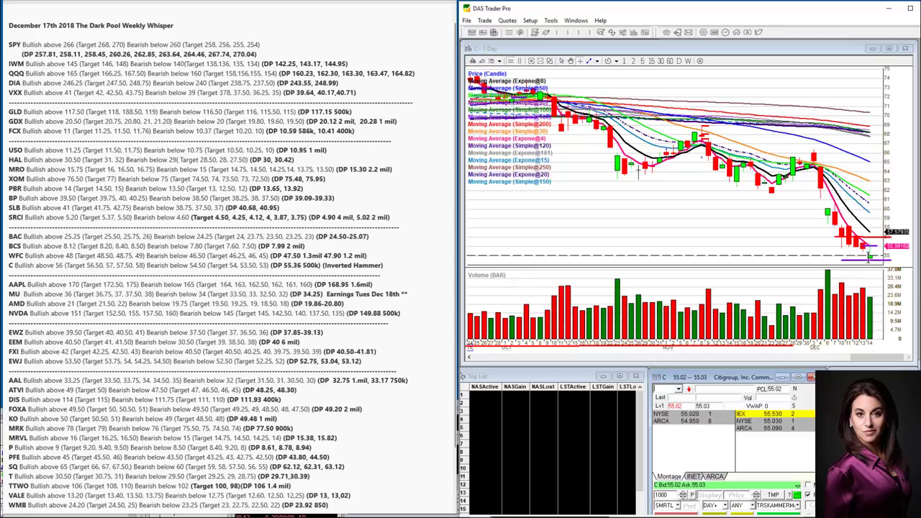
Bring up the AAPL daily chart, followed by the MU daily chart
type("AAPL")
key("Return")
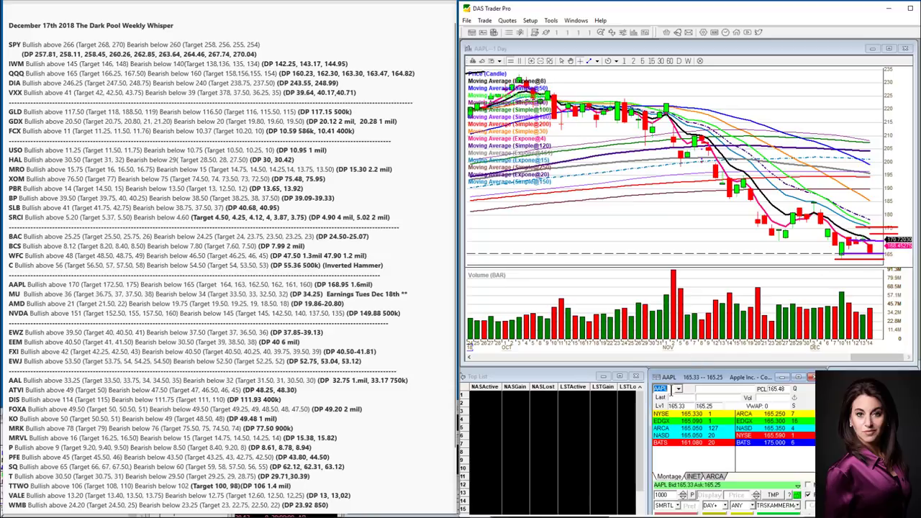
left_click(672, 389)
type("AMU")
key("Return")
type("MU")
key("Return")
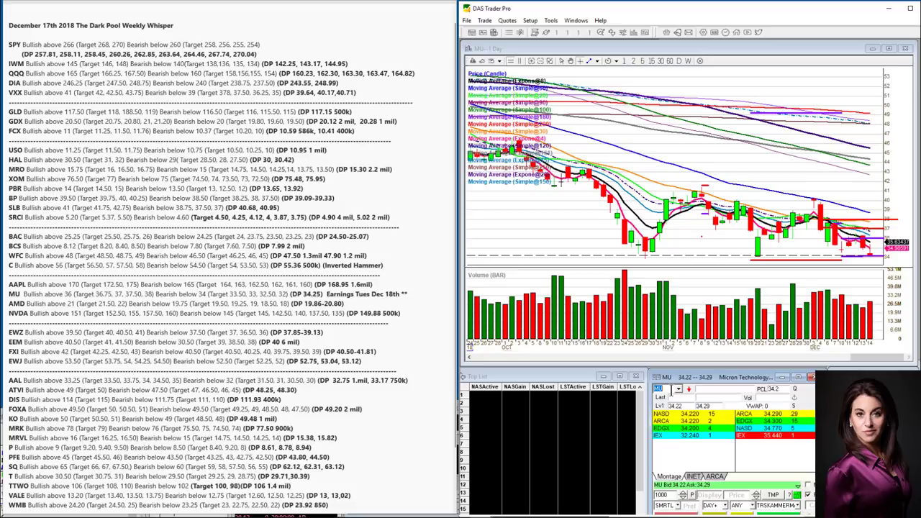
Load AMD in place of MU to show Advanced Micro Devices' daily chart
left_click(670, 390)
key("BackSpace")
key("BackSpace")
type("AMD")
key("Return")
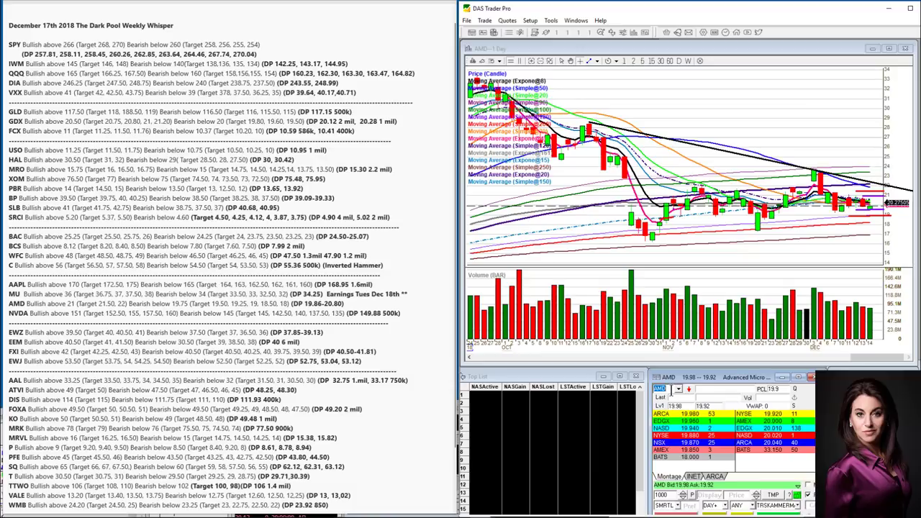
Bring up the NVDA daily chart, followed by the EWZ daily chart
type("NVDA")
key("Return")
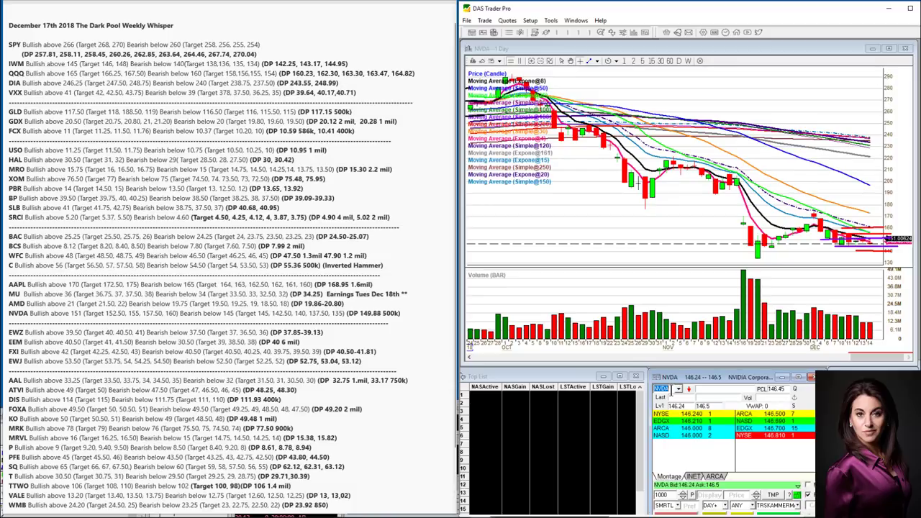
type("EWZ")
key("Return")
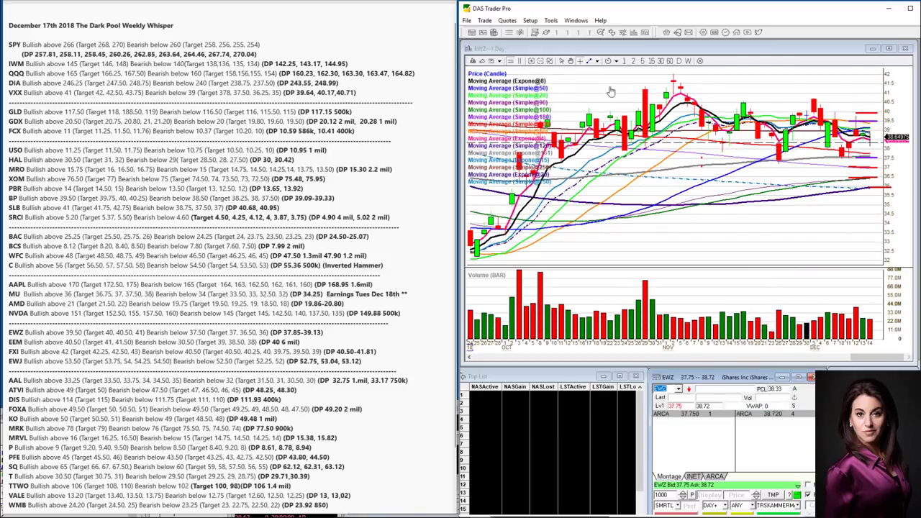
Draw a falling trend line over the November and December highs on the EWZ chart, from about 42 to 39.5
left_click(540, 61)
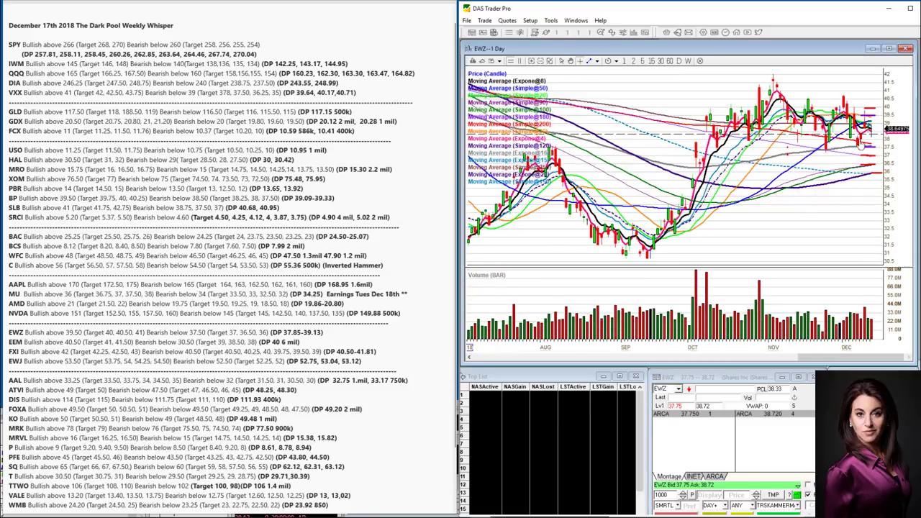
left_click(591, 61)
left_click(606, 80)
left_click_drag(776, 74, 892, 115)
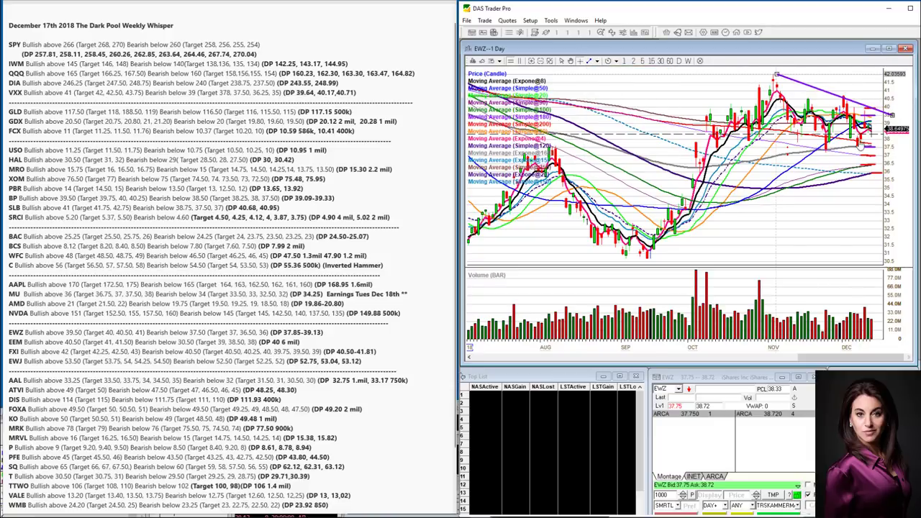
Draw a rising trend line under the late-November and December lows on the EWZ chart, between about 37 and 38
left_click(592, 61)
left_click(612, 73)
left_click_drag(905, 137, 821, 155)
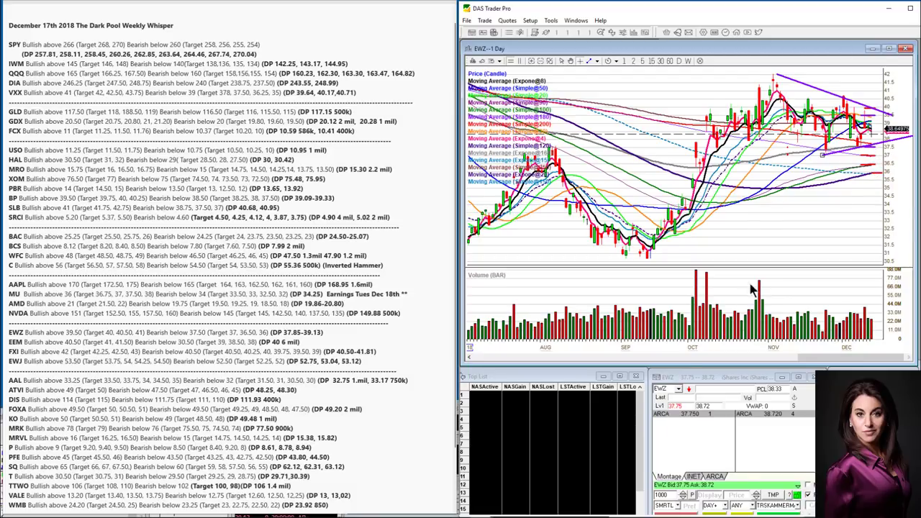
Bring up the EEM daily chart, followed by the FXI daily chart
left_click(669, 389)
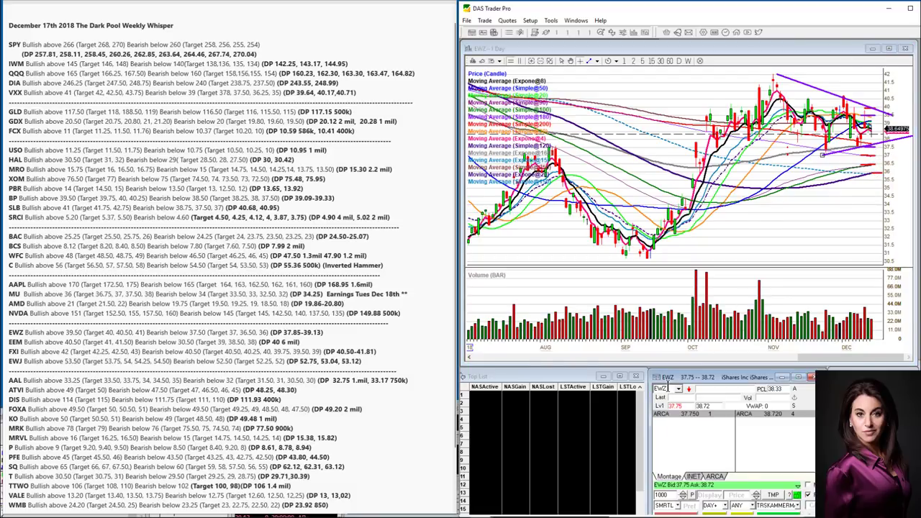
type("EEM")
key("Return")
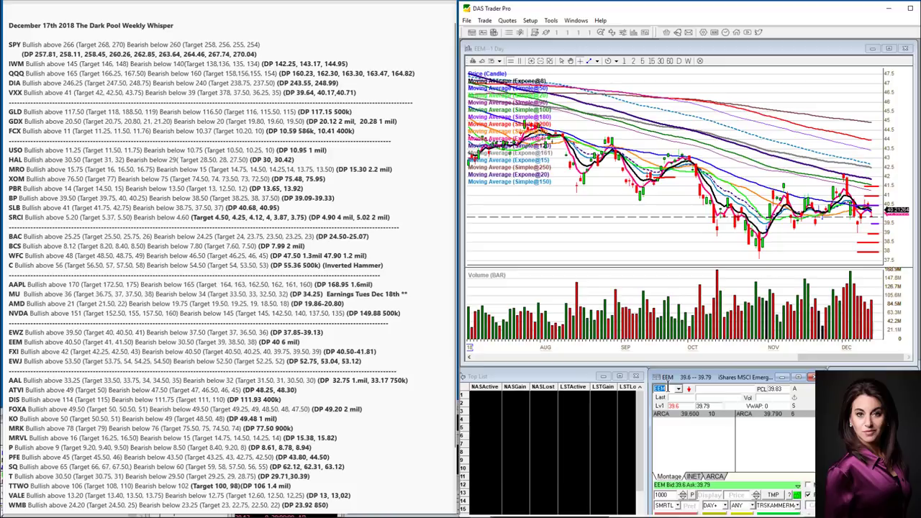
type("FXI")
key("Return")
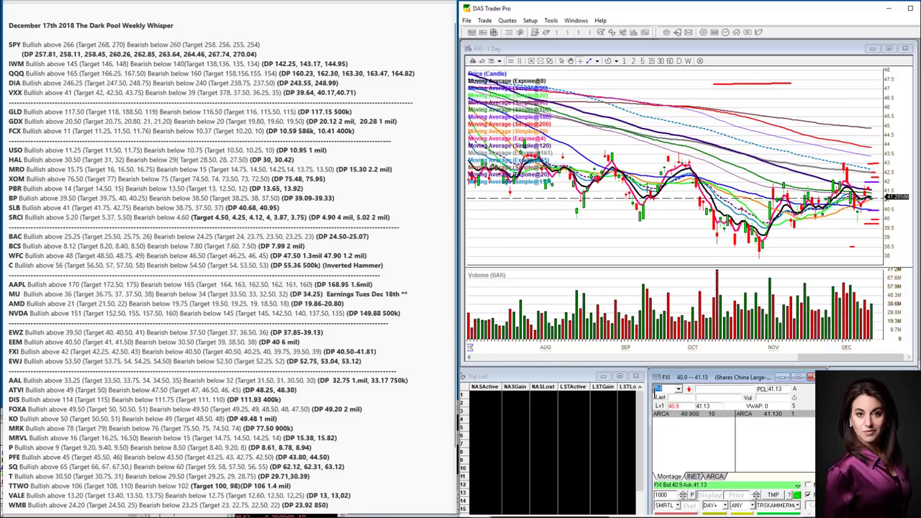
Load EWJ in place of FXI on the daily chart
left_click(667, 389)
key("BackSpace")
key("BackSpace")
key("BackSpace")
type("EWJ")
key("Return")
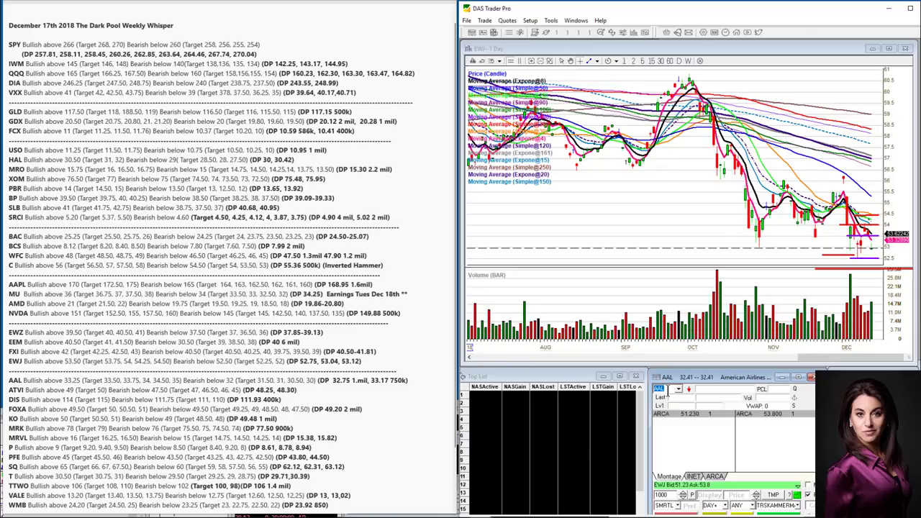
Bring up the AAL daily chart, followed by the ATVI daily chart
type("AAL")
key("Return")
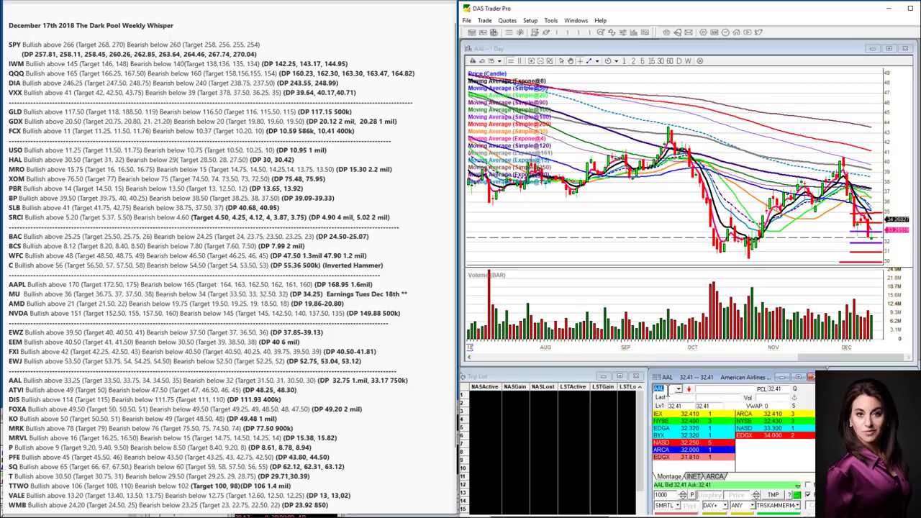
type("ATVI")
key("Return")
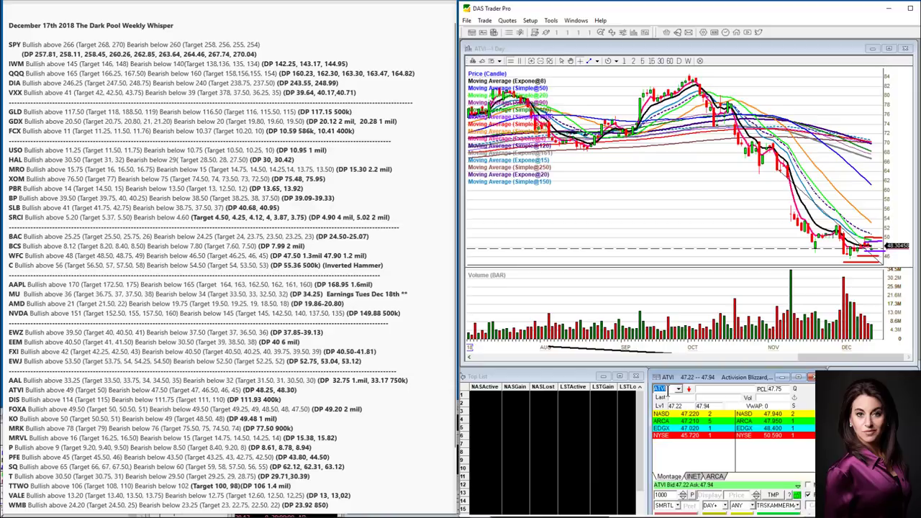
Load the DIS daily chart and briefly sketch a projected drop from the latest candle toward about 109
type("DIS")
key("Return")
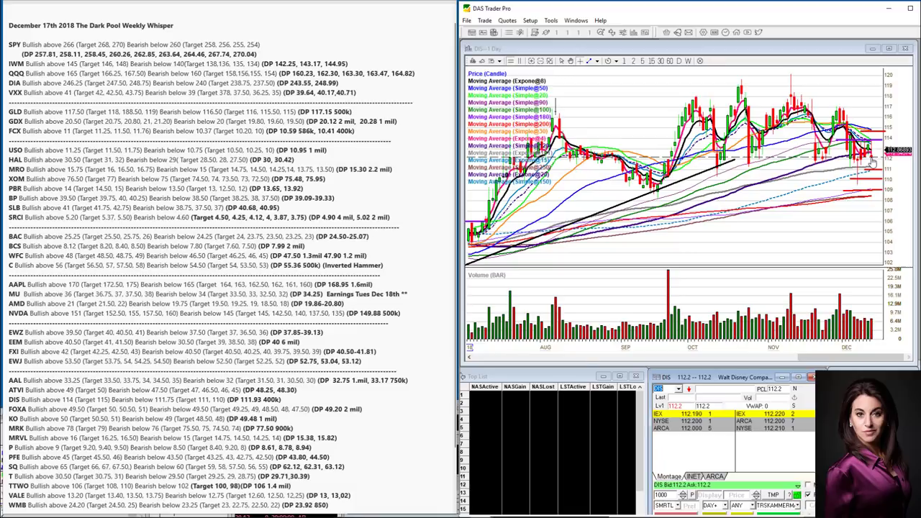
left_click(596, 61)
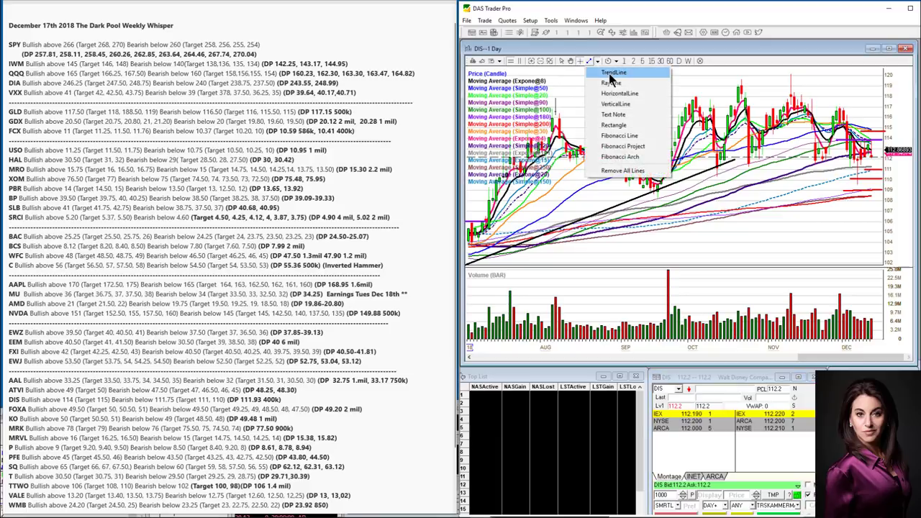
left_click(609, 74)
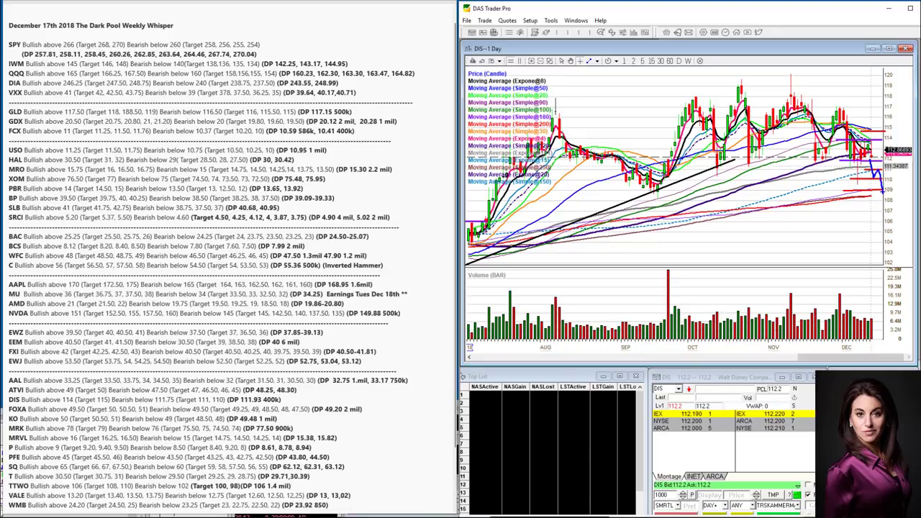
left_click(665, 388)
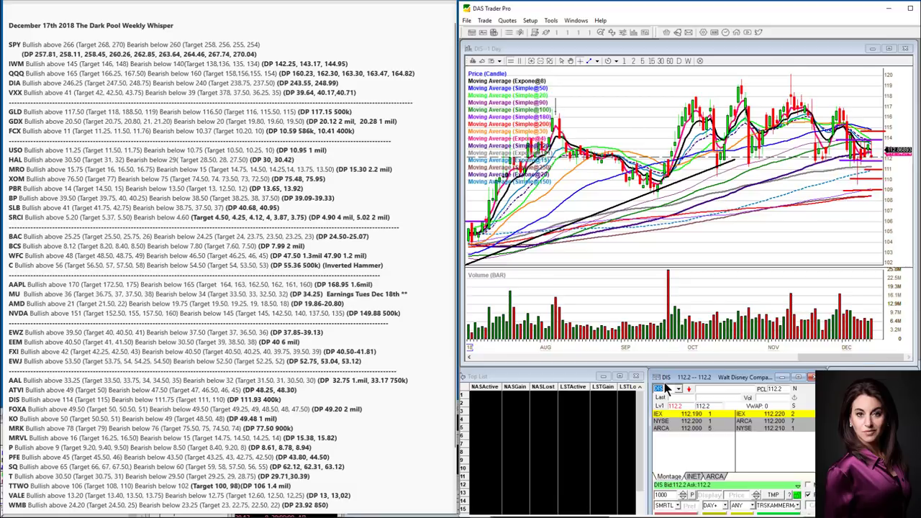
Bring up the FOXA daily chart, followed by the KO daily chart
key("BackSpace")
type("FOXA")
key("Return")
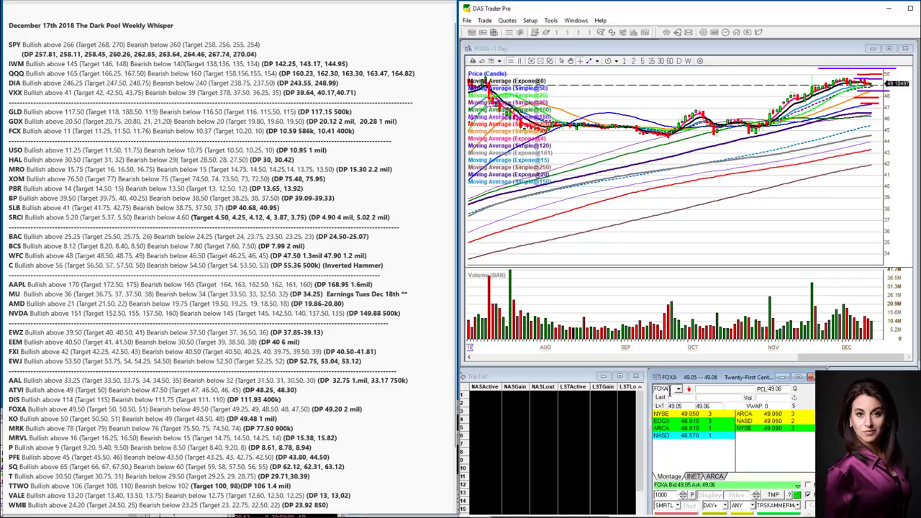
key("BackSpace")
key("BackSpace")
key("BackSpace")
key("BackSpace")
type("KO")
key("Return")
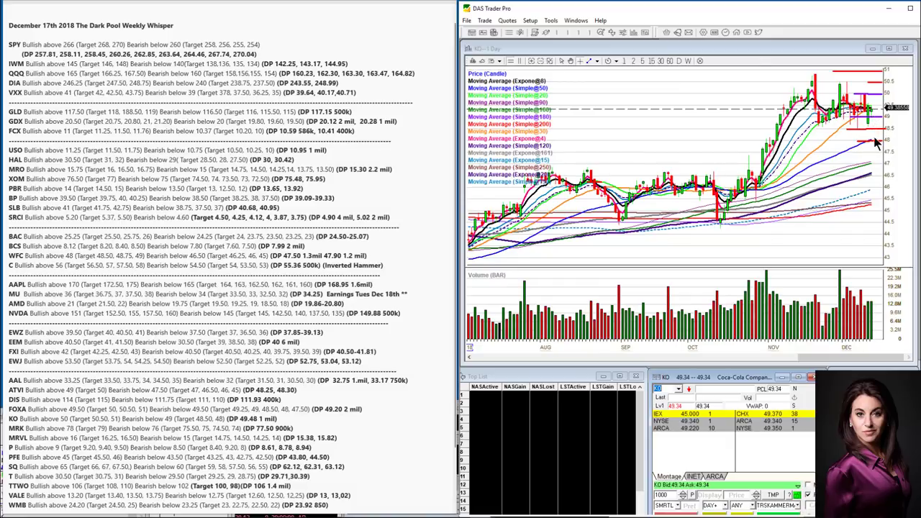
Bring up the MRK daily chart, followed by the MRVL daily chart
left_click(661, 389)
key("BackSpace")
key("BackSpace")
type("MRK")
key("Return")
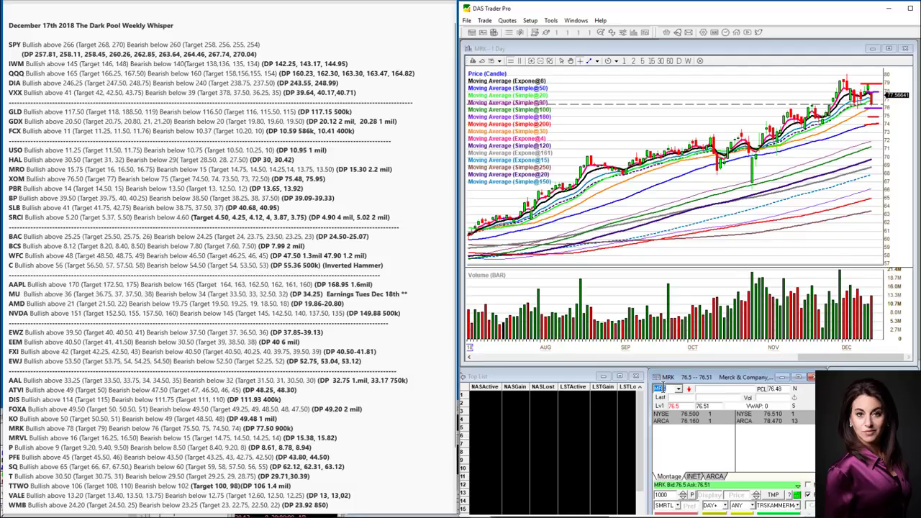
type("MRVL")
key("Return")
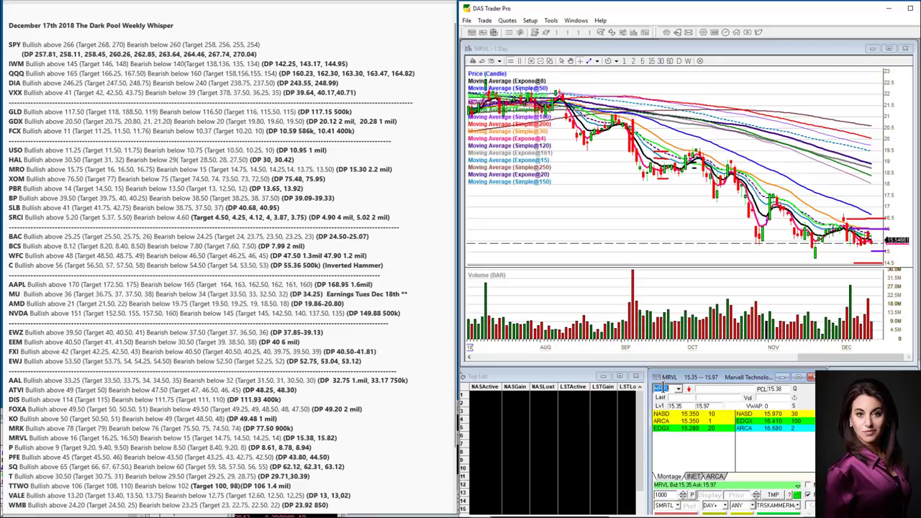
Bring up the P daily chart, followed by the PFE daily chart
type("P")
key("Return")
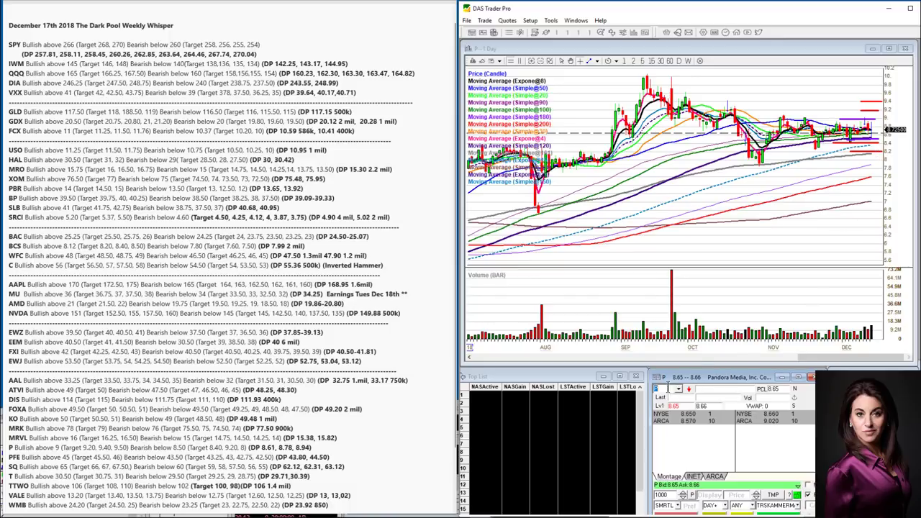
type("PFE")
key("Return")
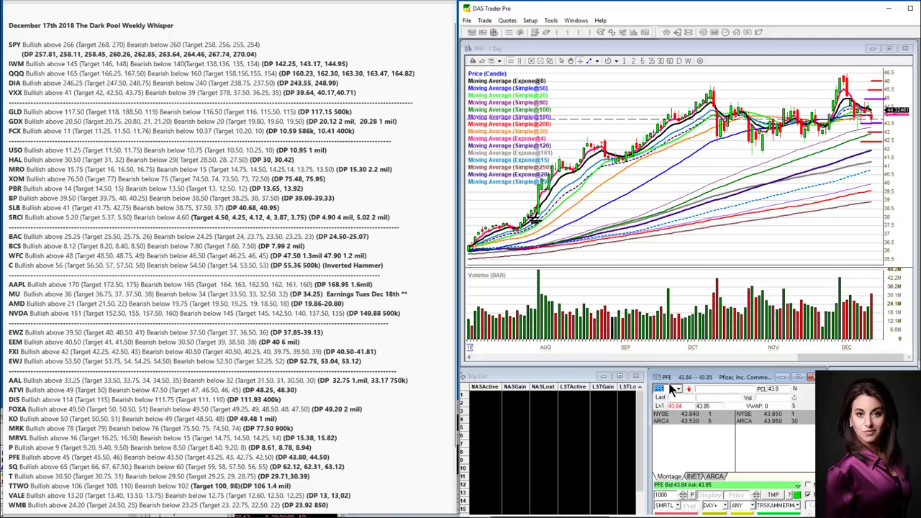
Load the SQ daily chart and draw a descending trendline from the early November high near 82 to about 63 past the latest candle
type("SQ")
key("Return")
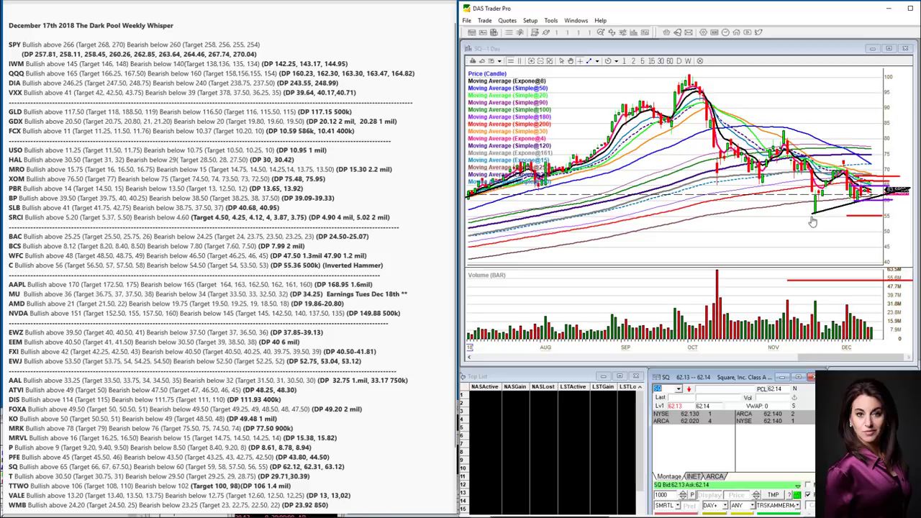
left_click(596, 60)
left_click(611, 74)
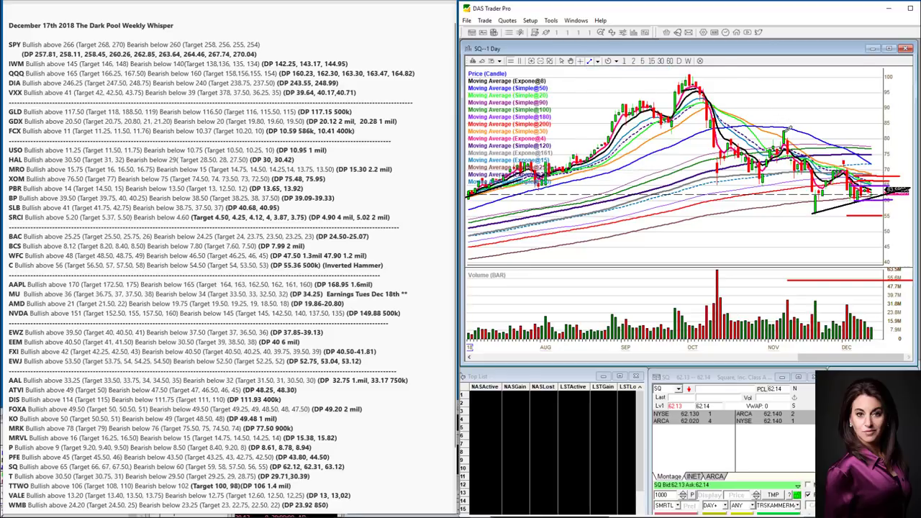
mouse_move(785, 132)
left_mouse_down()
mouse_move(889, 169)
mouse_move(898, 191)
left_mouse_up()
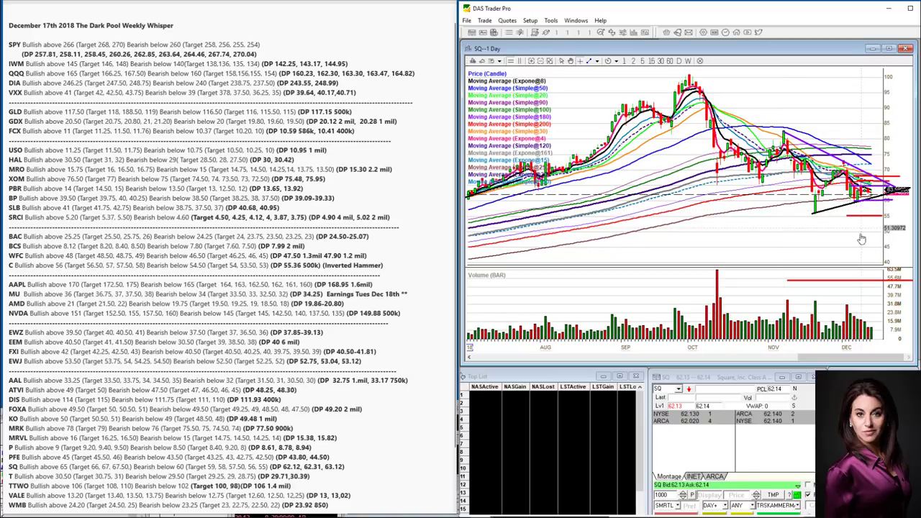
Bring up the T daily chart, followed by the TTWO daily chart
mouse_move(857, 282)
left_click(669, 400)
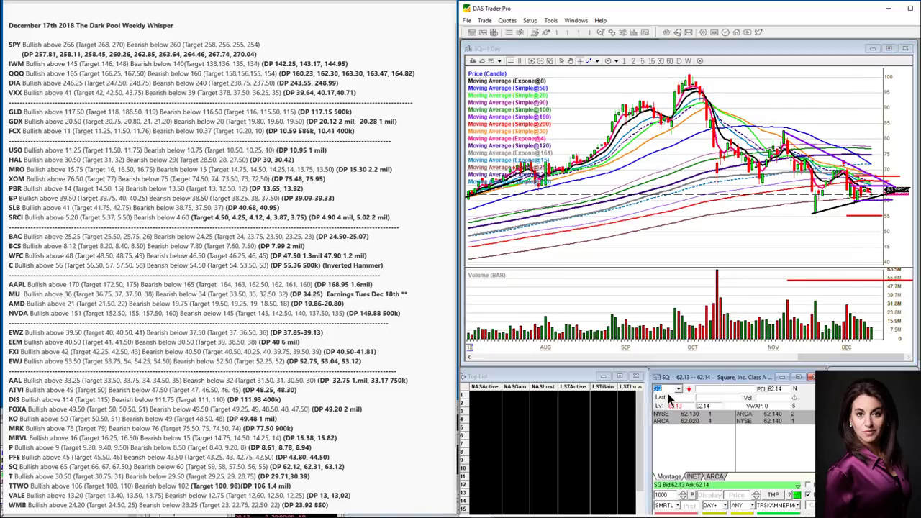
type("T")
key("Return")
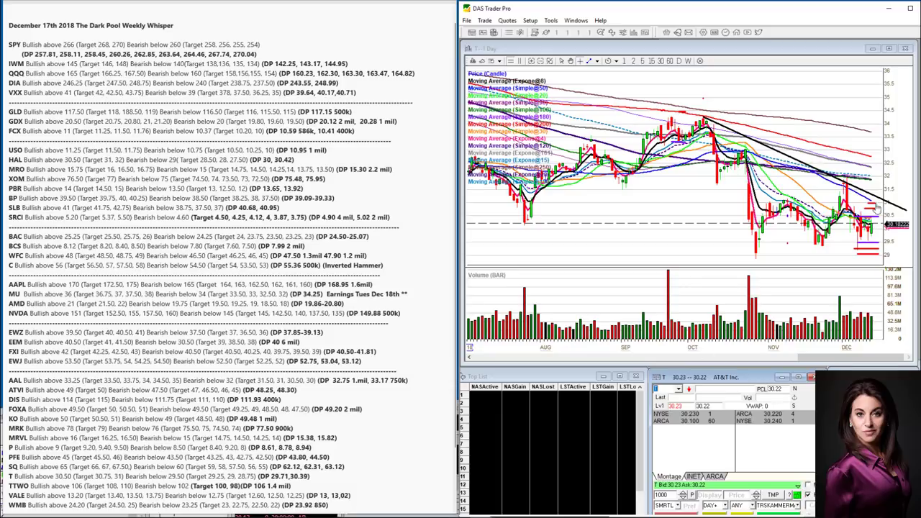
left_click(663, 389)
key("BackSpace")
type("TTWO")
key("Return")
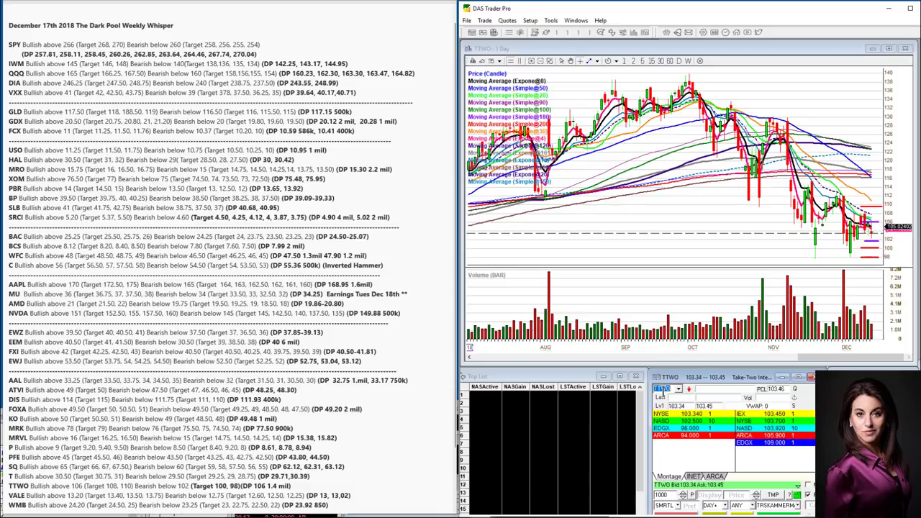
Bring up the VALE daily chart, followed by the WMB daily chart
type("M")
type("ALE")
key("Return")
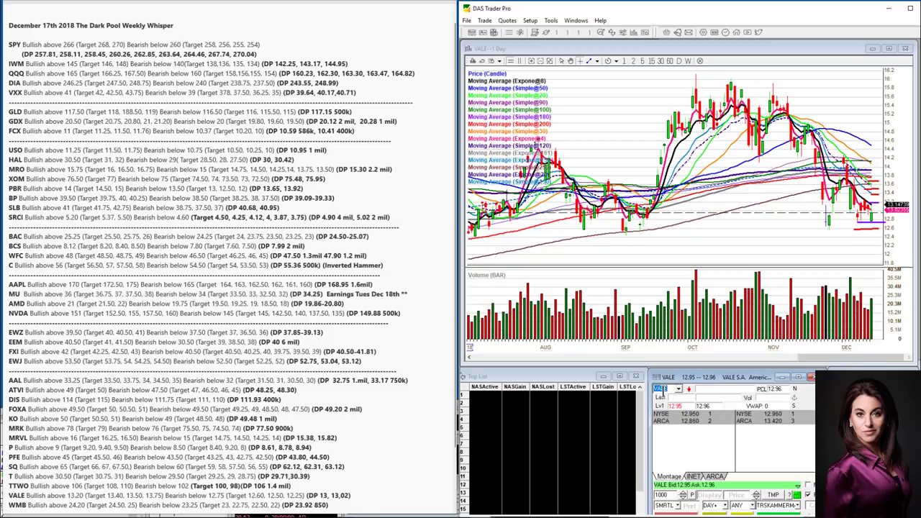
type("WMB")
key("Return")
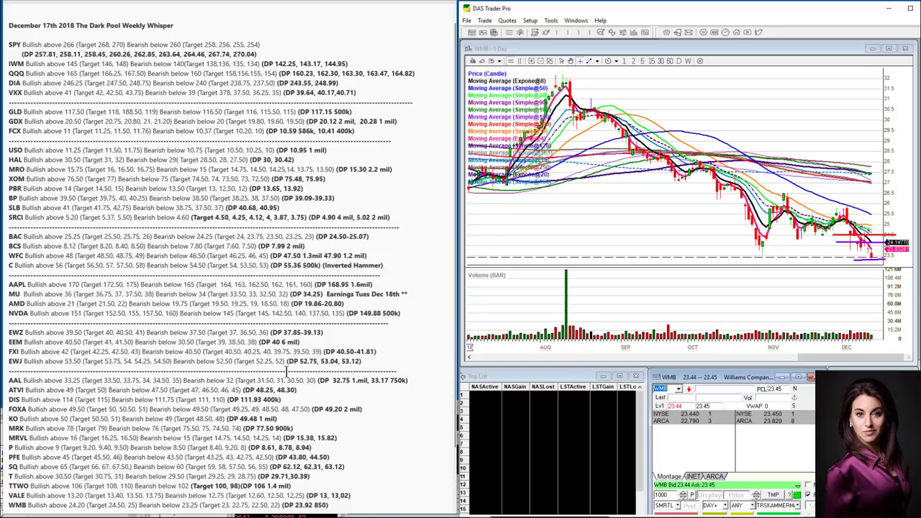
Load the daily chart of XLU, the last symbol on the watchlist, and enlarge its November and December candles
scroll(286, 372, "down", 2)
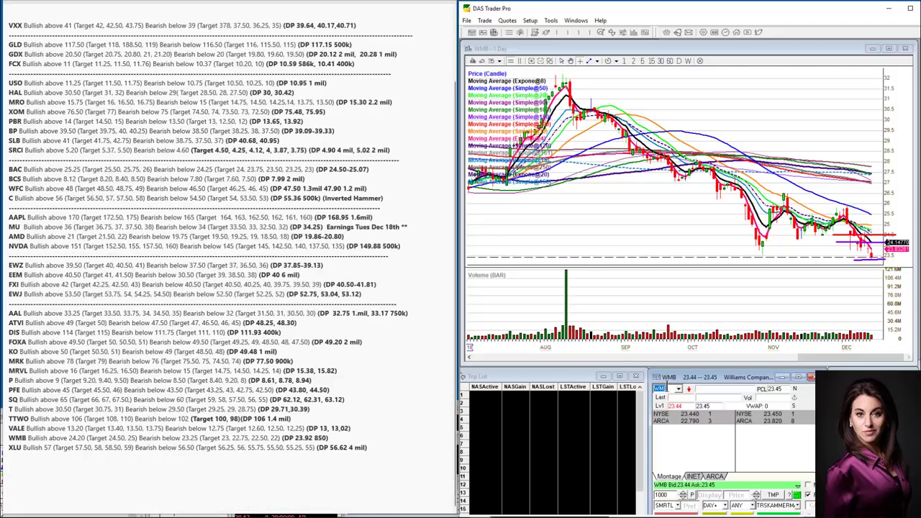
left_click(666, 388)
key("BackSpace")
key("BackSpace")
key("BackSpace")
type("XLU")
key("Return")
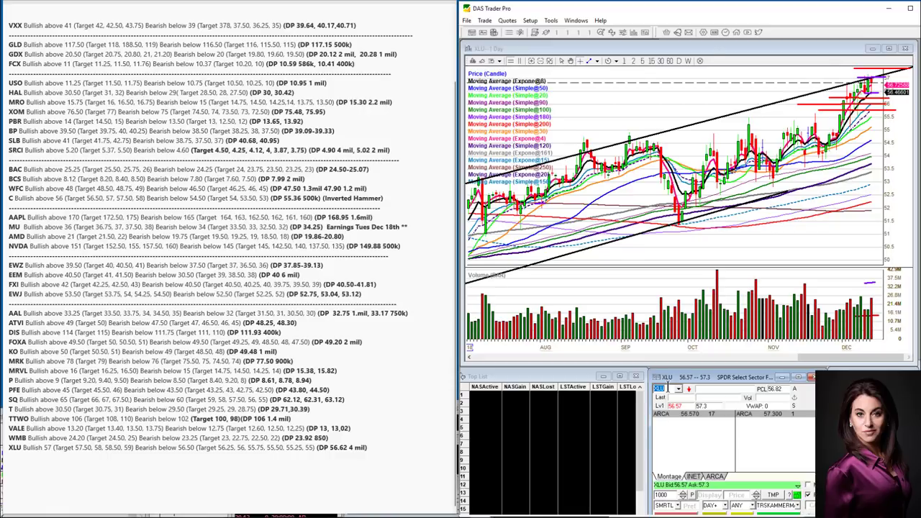
left_click(529, 62)
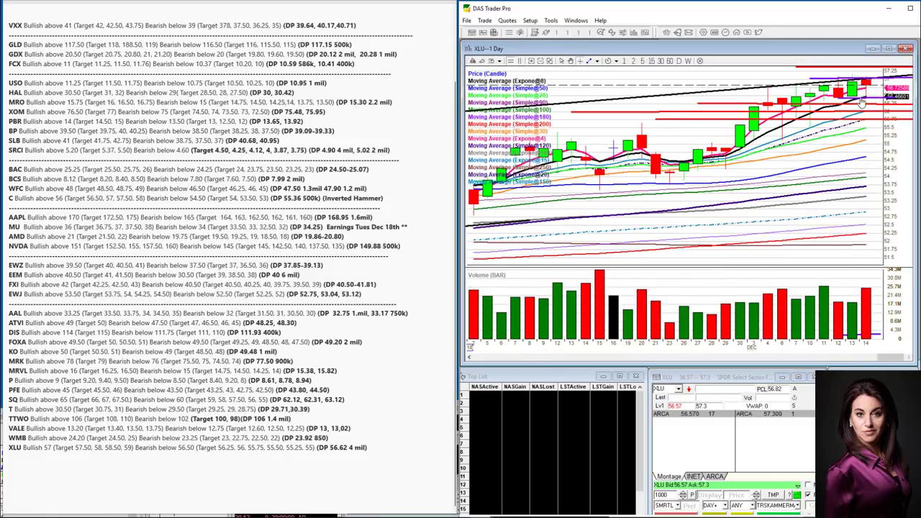